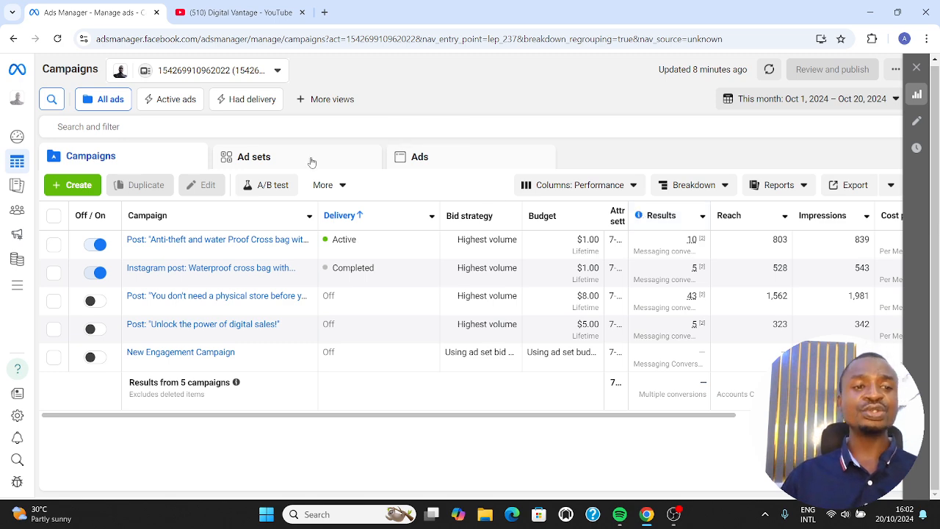
Step: Create a new campaign with the Engagement objective, using the Manual engagement campaign setup
left_click(77, 185)
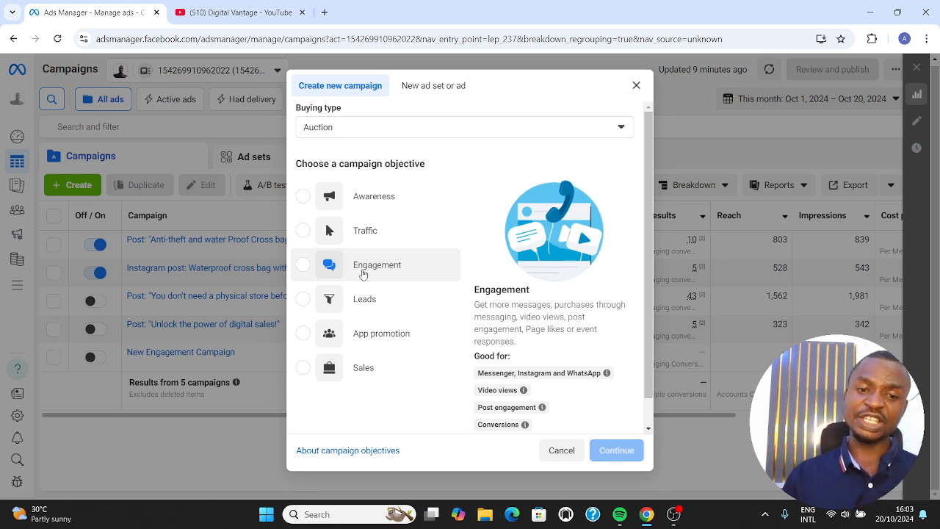
left_click(362, 274)
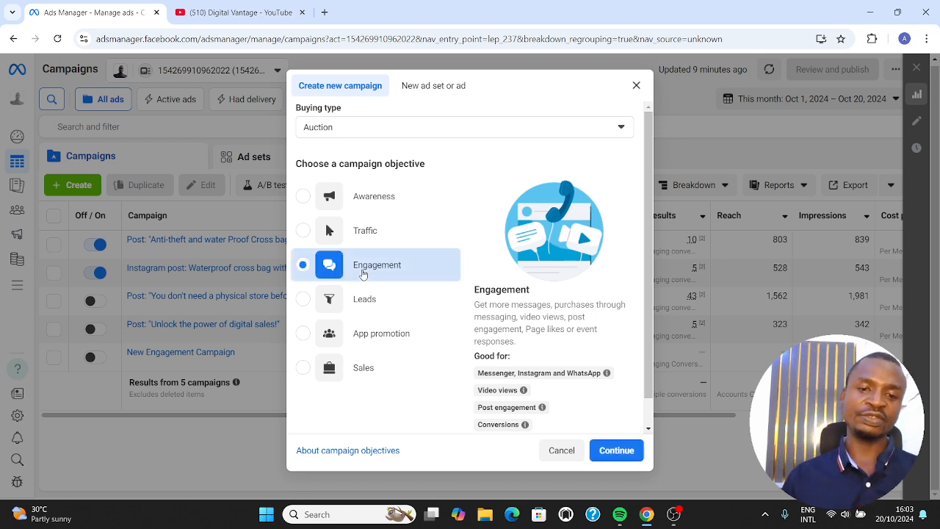
left_click(602, 448)
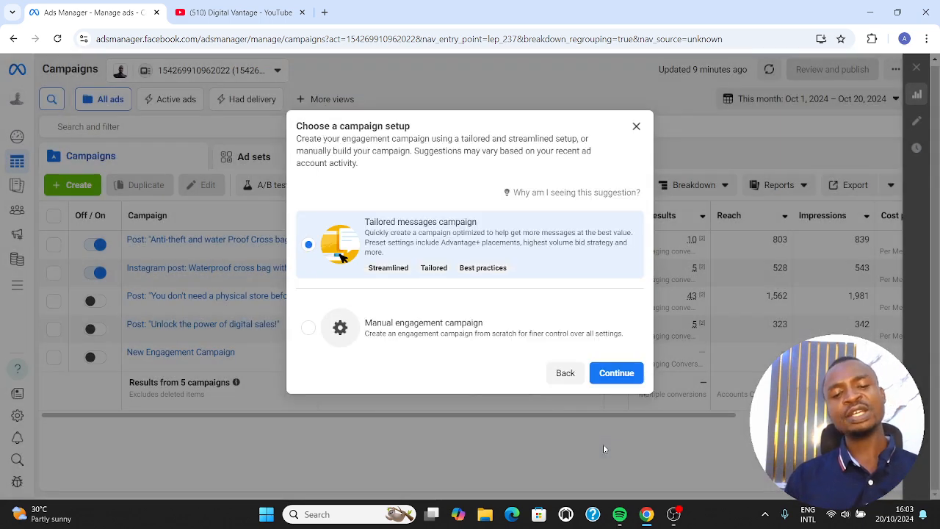
left_click(412, 344)
left_click(614, 375)
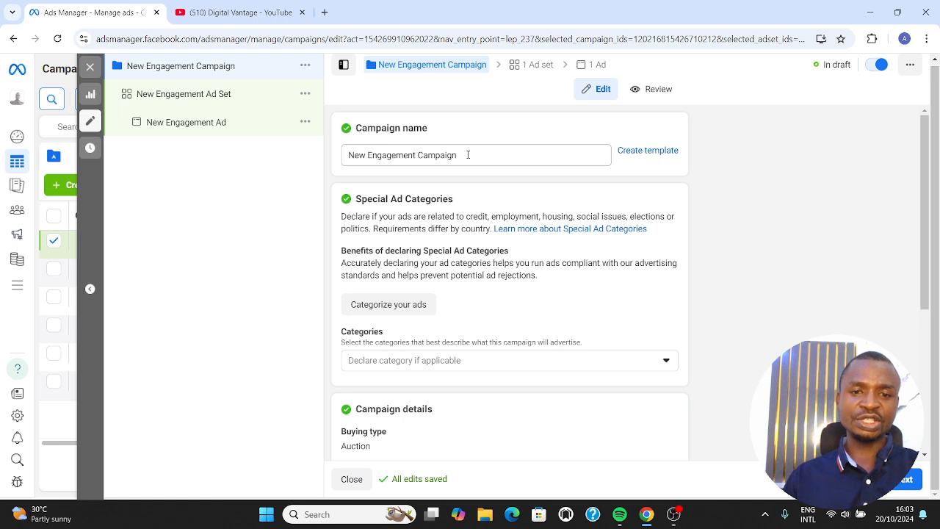
Step: Name the campaign "Youtube view camp" and continue to the ad set settings
left_click_drag(468, 155, 317, 161)
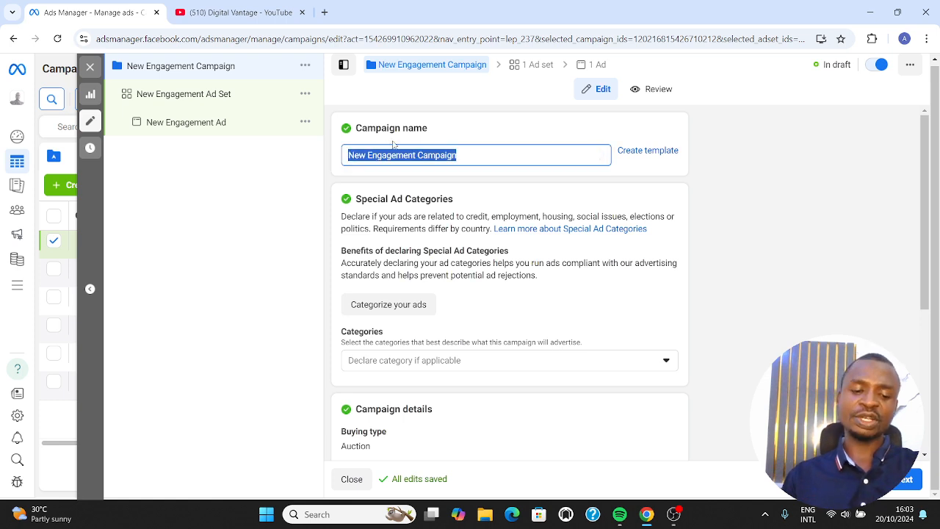
type("Yout")
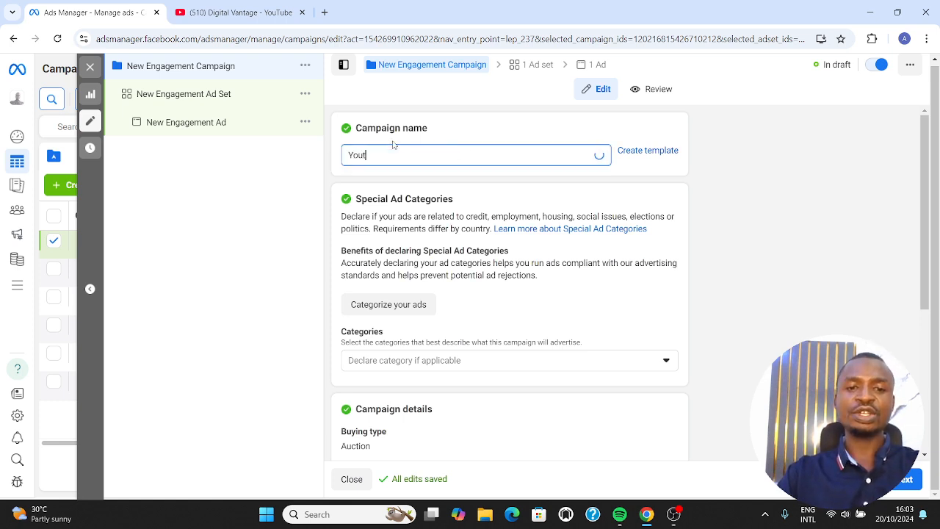
type("ube vi")
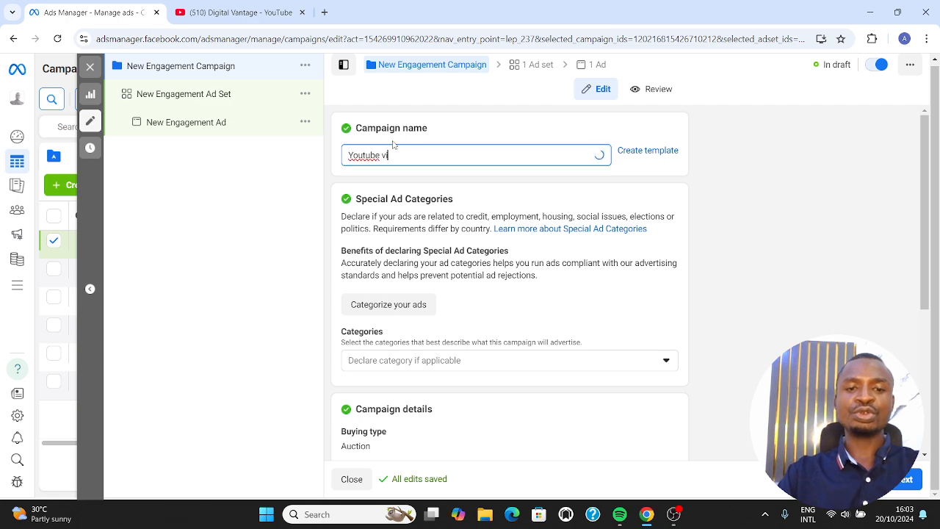
type("ew camp")
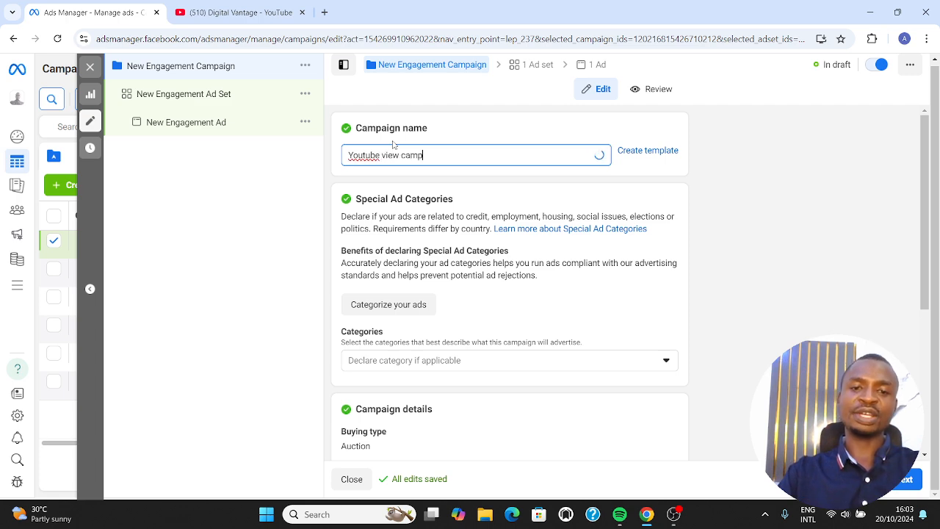
scroll(488, 279, "down", 3)
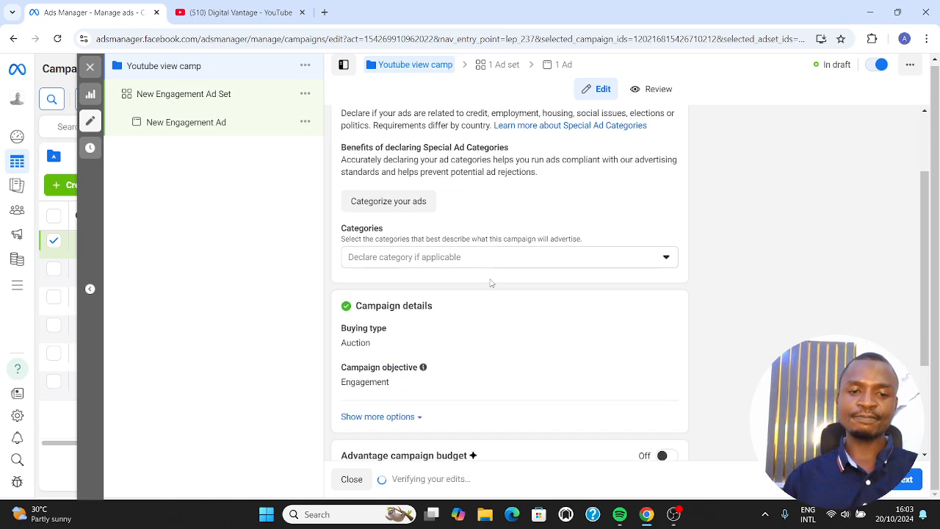
scroll(489, 256, "down", 1)
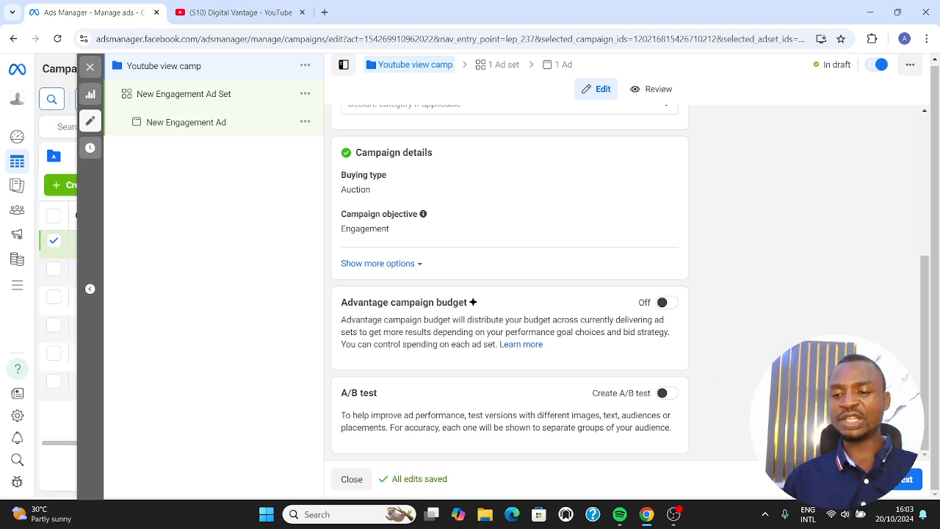
left_click(908, 478)
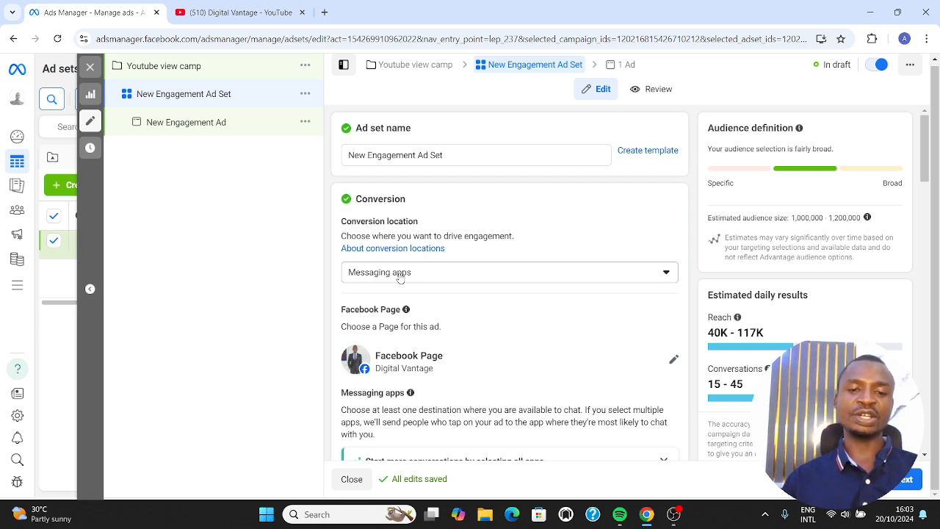
Step: Set the ad set's conversion location to On your ad
left_click(400, 274)
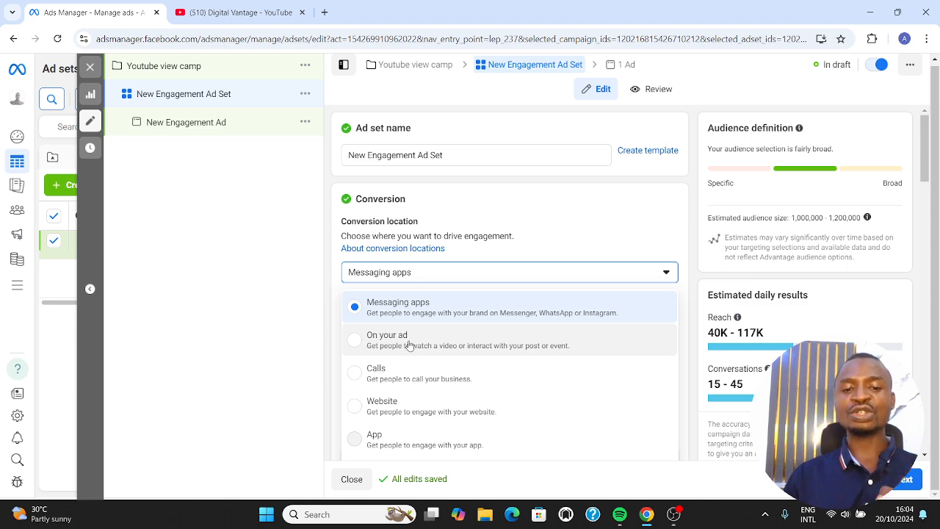
left_click(409, 343)
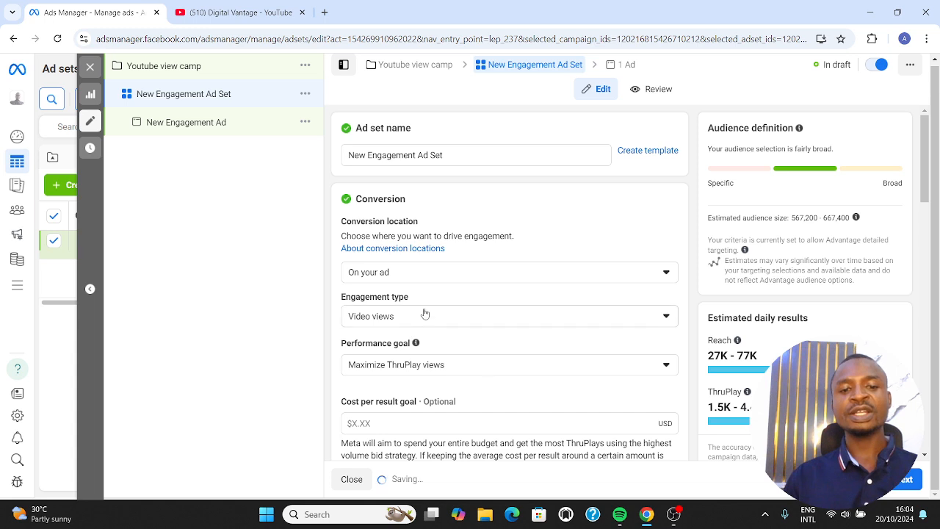
scroll(426, 312, "down", 2)
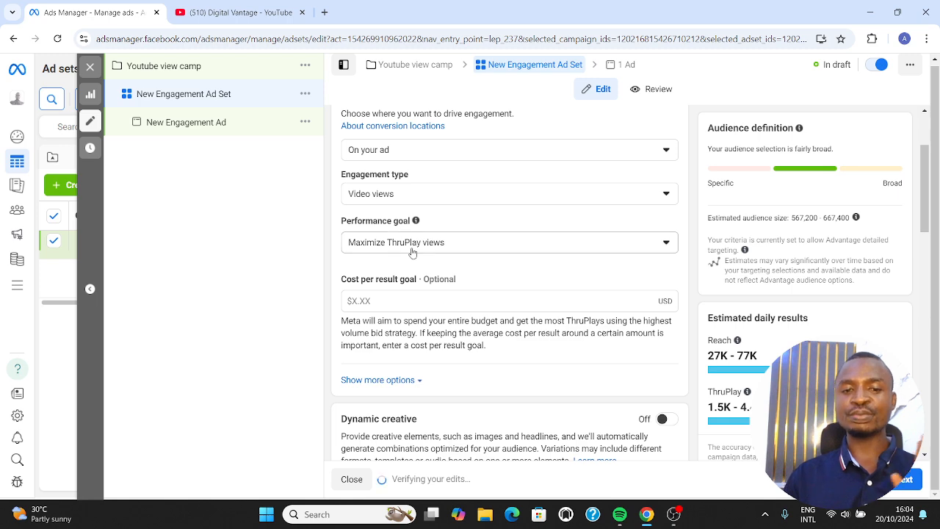
Step: Examine the ad set's daily budget, schedule and audience control settings
scroll(453, 263, "down", 4)
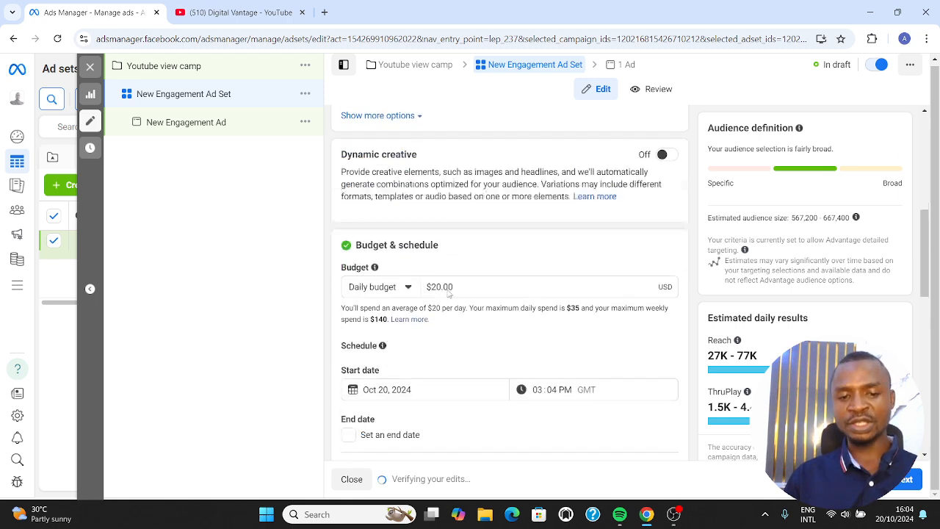
left_click(467, 246)
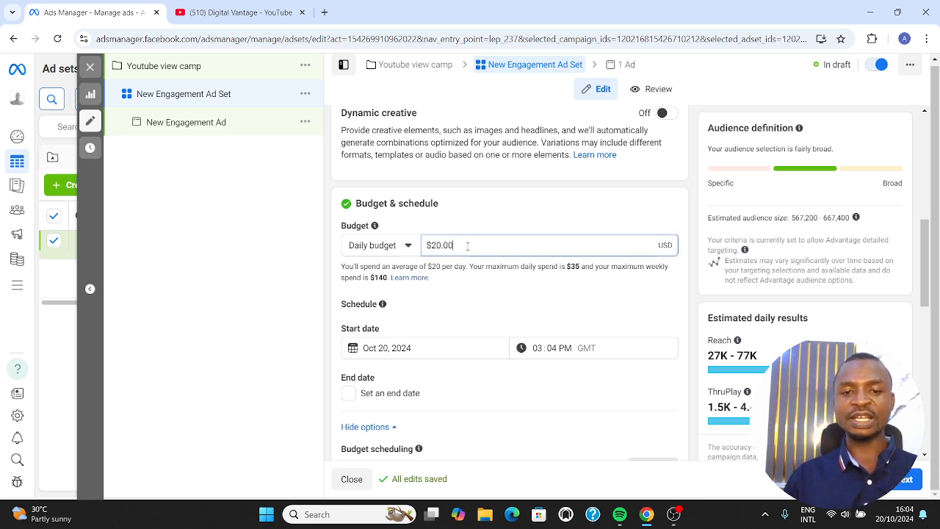
left_click_drag(462, 244, 413, 257)
left_click(445, 244)
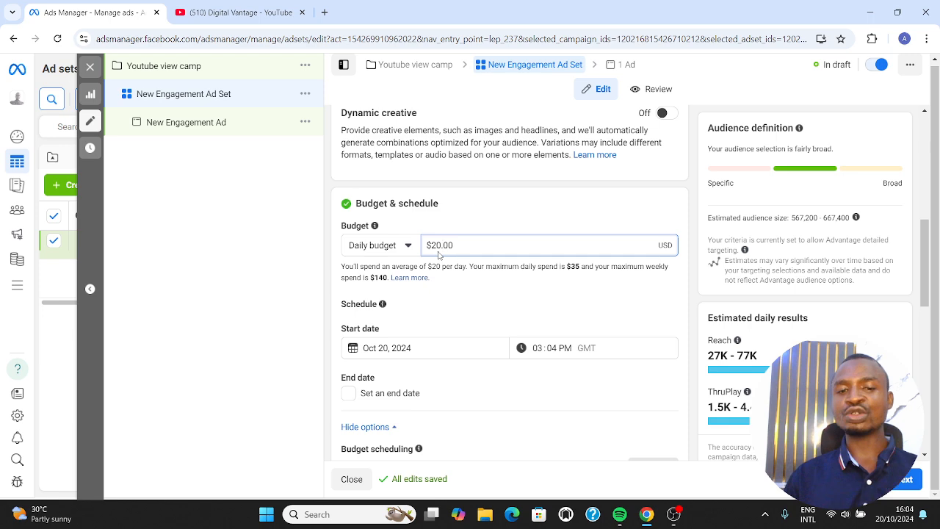
scroll(439, 255, "down", 3)
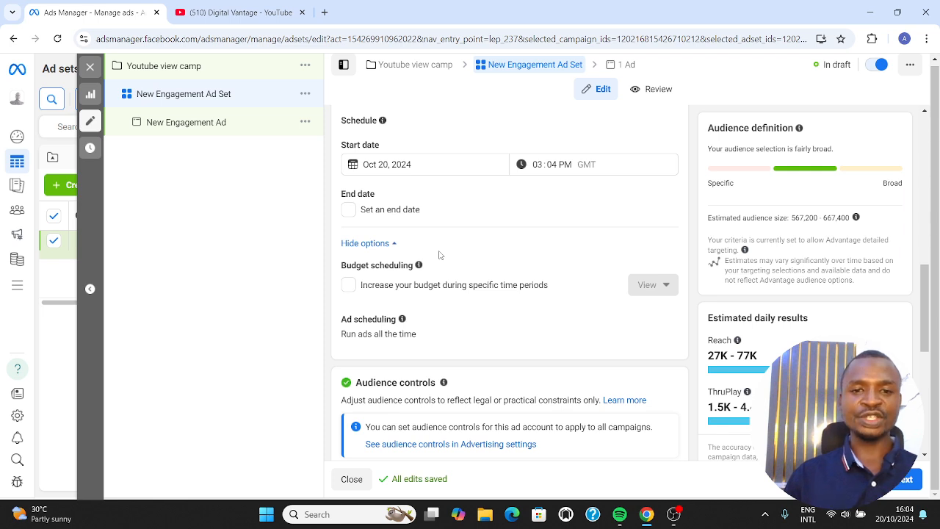
scroll(439, 255, "down", 3)
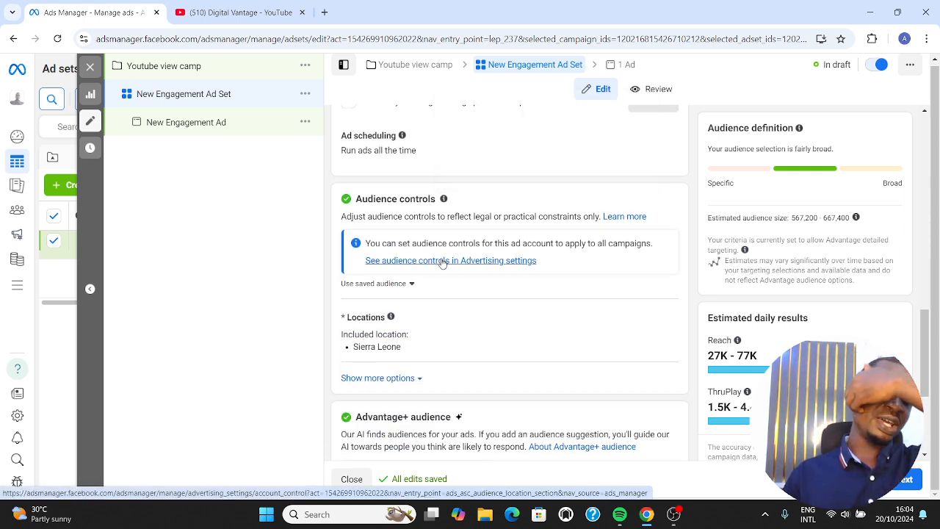
scroll(443, 257, "down", 2)
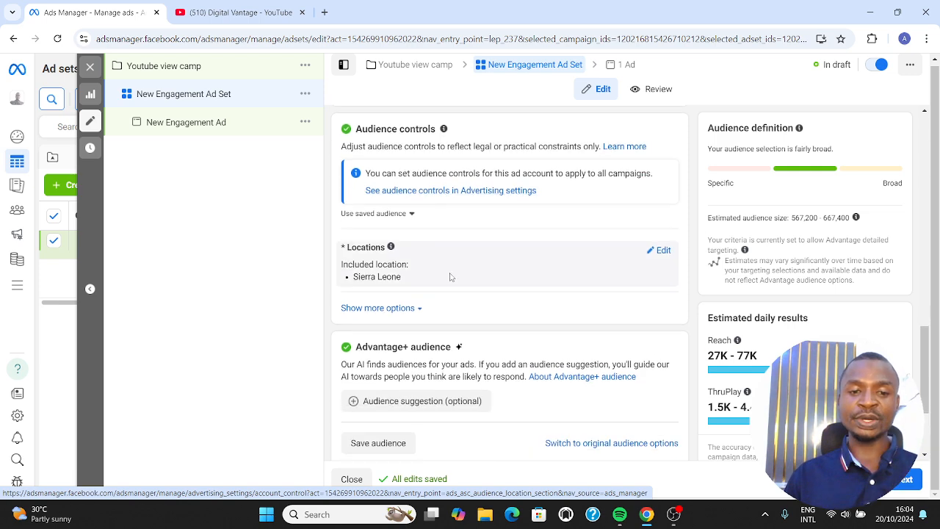
Step: Replace Sierra Leone with the city of Lagos, Lagos State, Nigeria, in the ad set's included locations
mouse_move(426, 218)
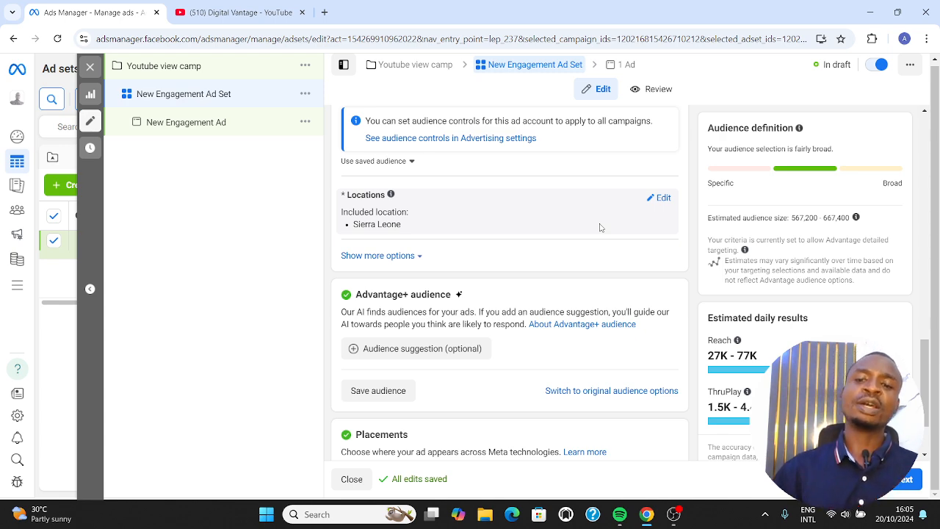
left_click(656, 198)
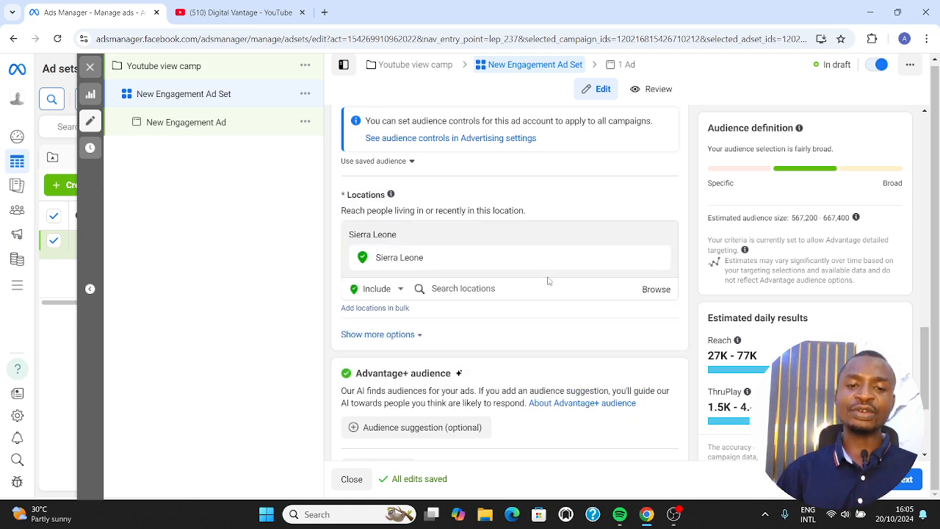
left_click(457, 288)
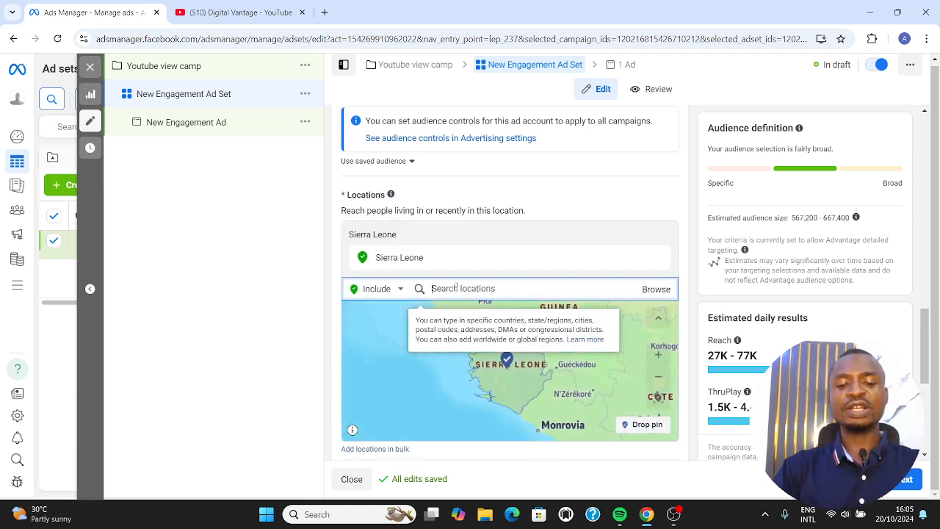
type("lagos")
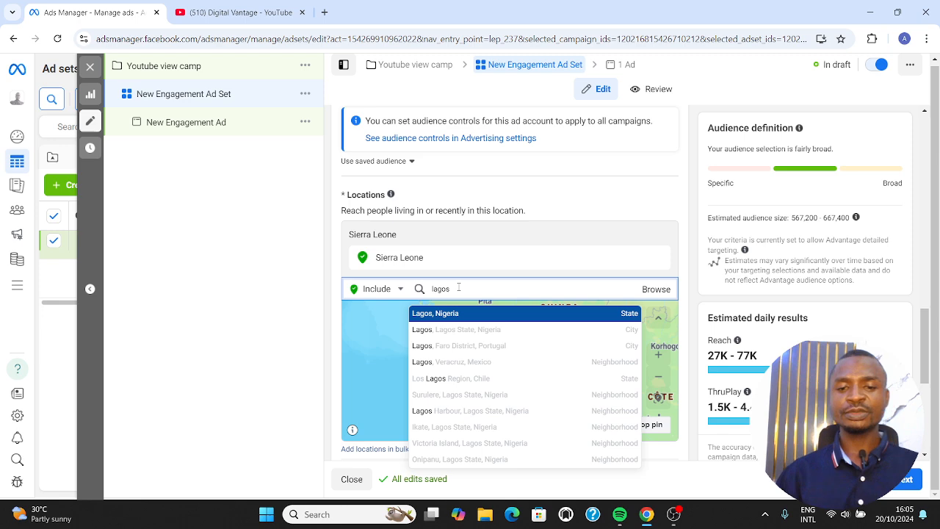
left_click(514, 336)
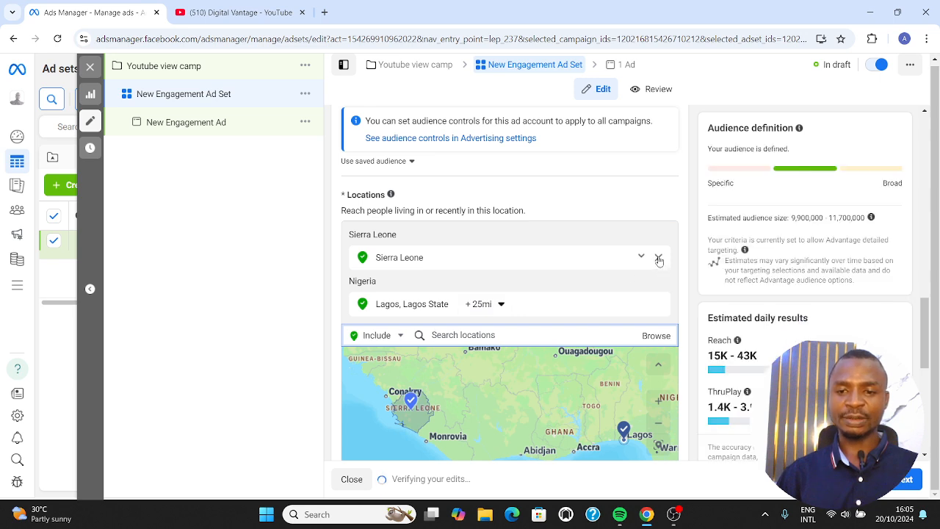
left_click(658, 259)
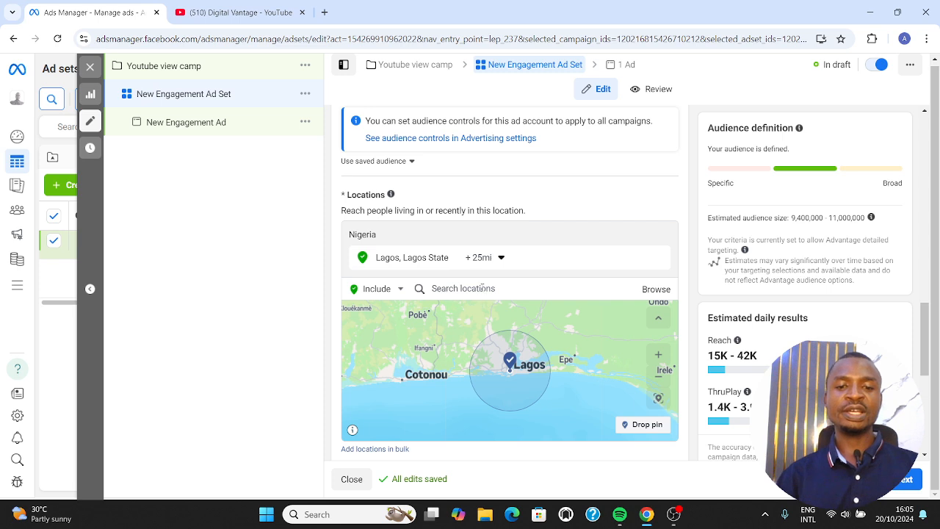
Step: Add the cities of Abuja, Federal Capital Territory, Nigeria, and Accra, Greater Accra Region, Ghana, to the included locations
left_click(470, 288)
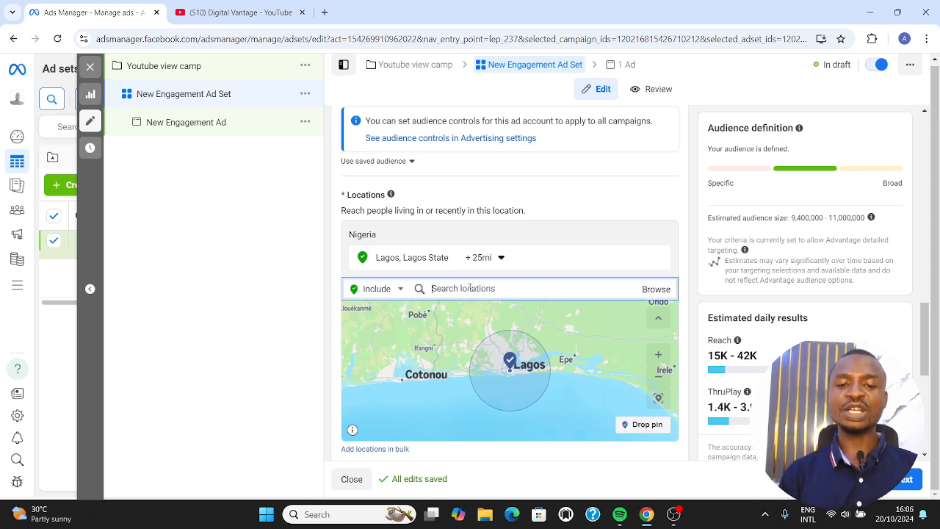
type("abuja")
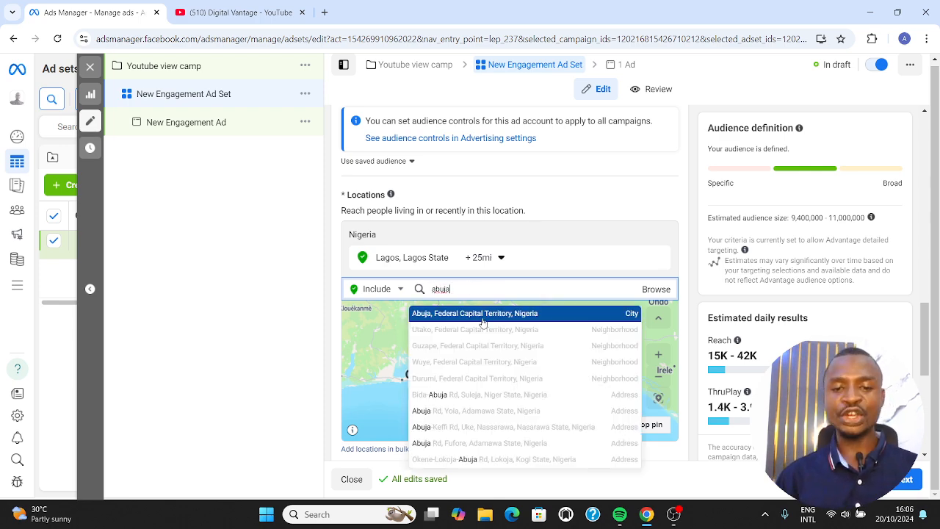
left_click(482, 316)
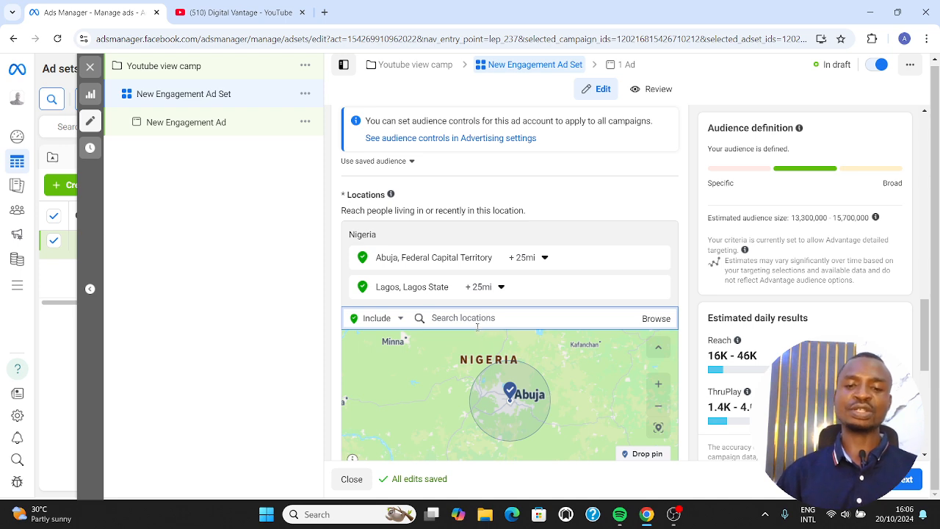
type("accra")
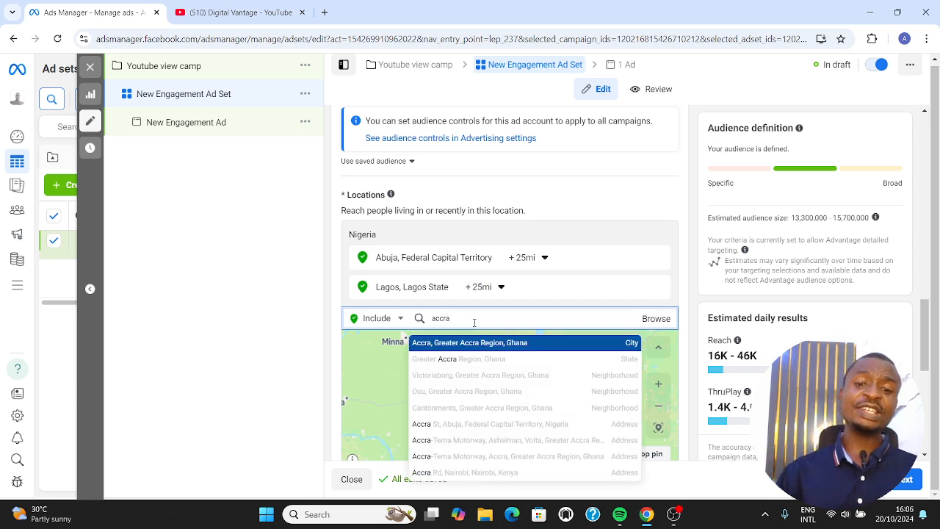
left_click(494, 349)
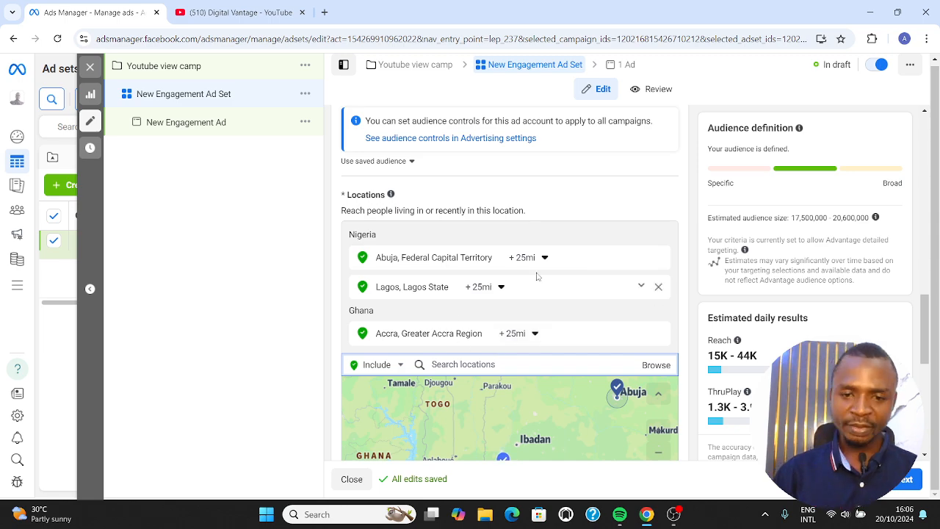
Step: Turn off the "Reach more people likely to respond to your ads" option for the locations
scroll(602, 294, "down", 2)
scroll(575, 421, "down", 3)
scroll(356, 305, "up", 2)
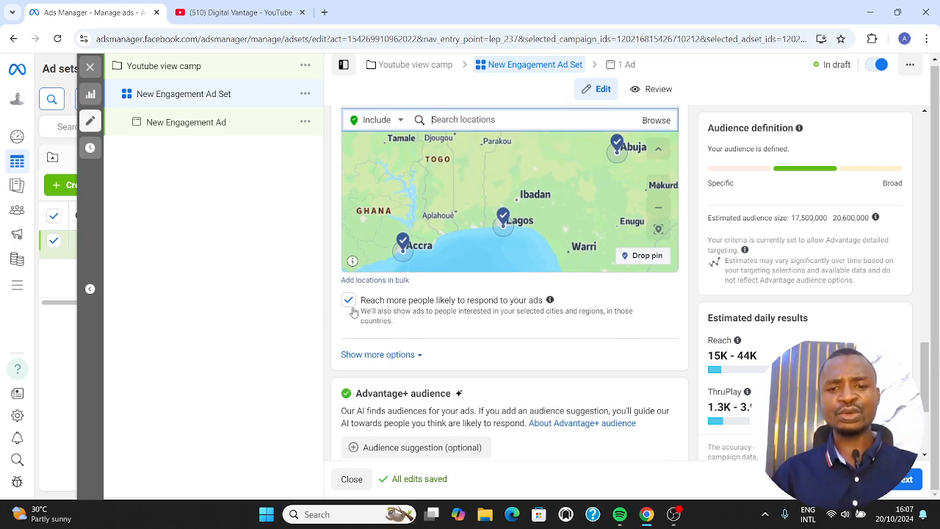
left_click(349, 301)
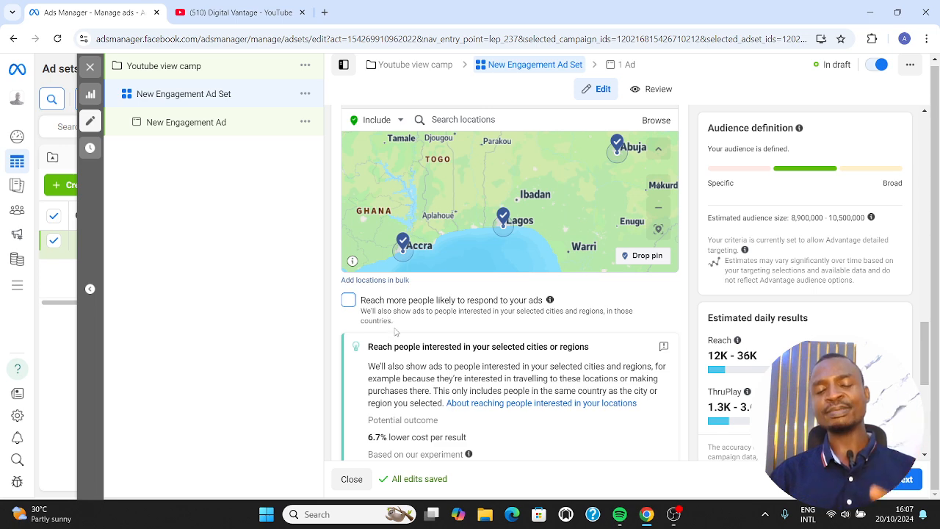
Step: Expand the additional audience control options and set the ad set's minimum age to 25
scroll(394, 332, "down", 3)
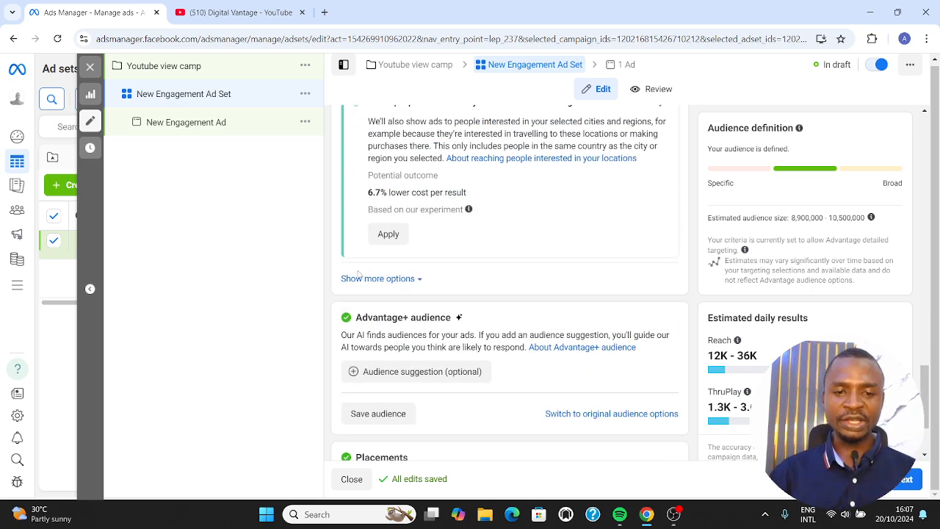
left_click(394, 279)
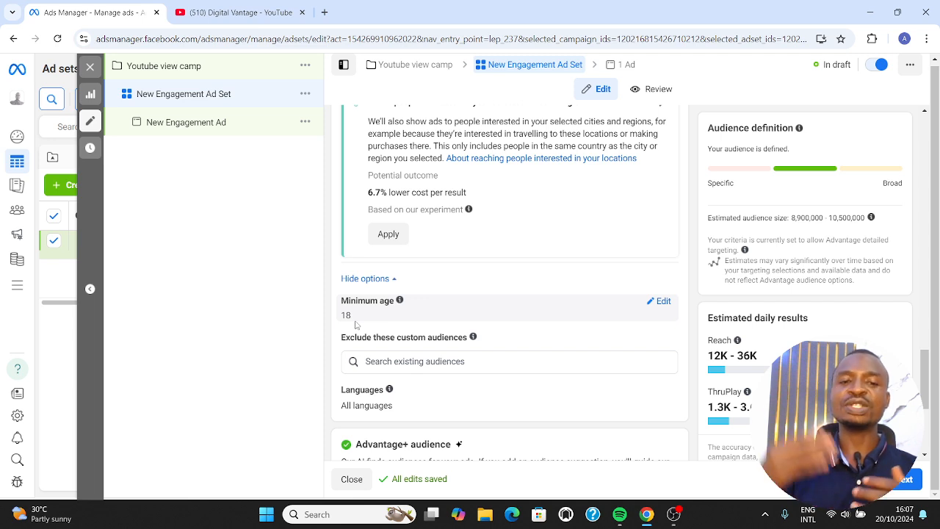
left_click(664, 302)
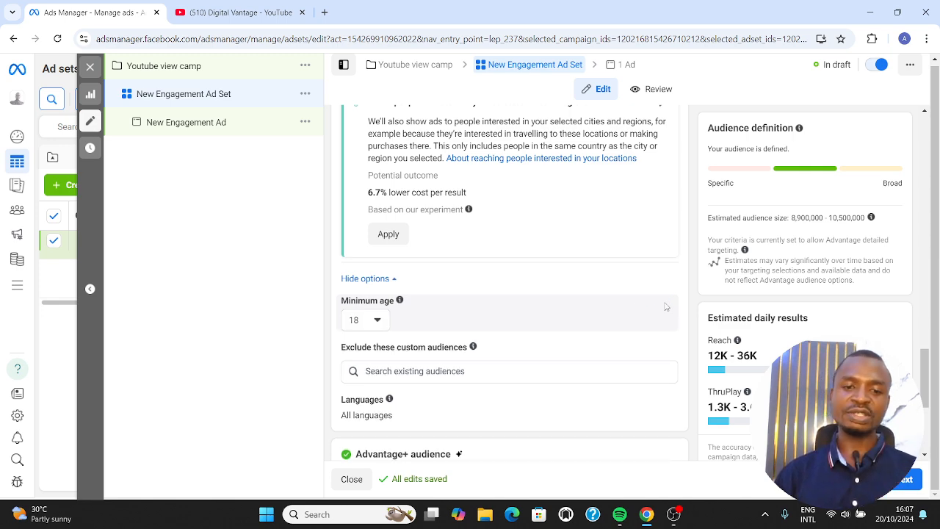
left_click(362, 321)
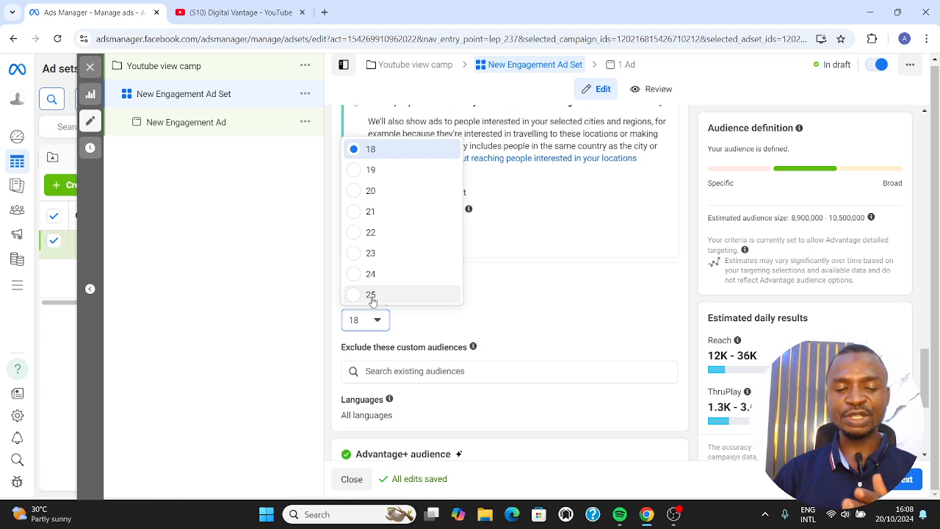
left_click(371, 296)
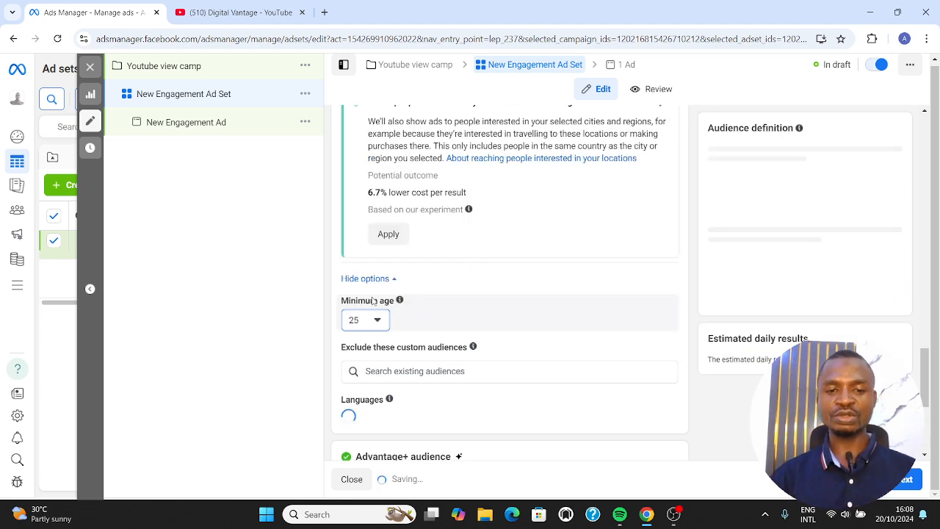
Step: Add English (All) as the audience language in the ad set's audience controls
scroll(376, 288, "down", 1)
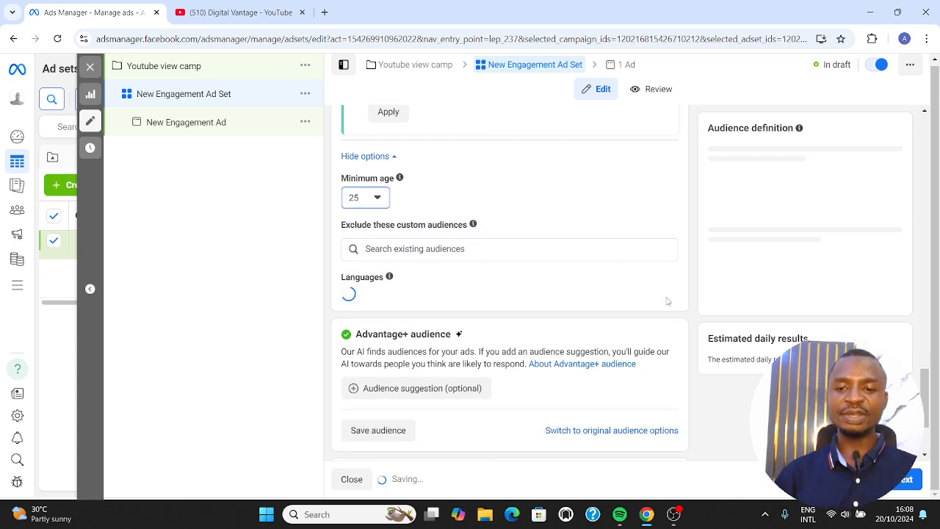
left_click(663, 279)
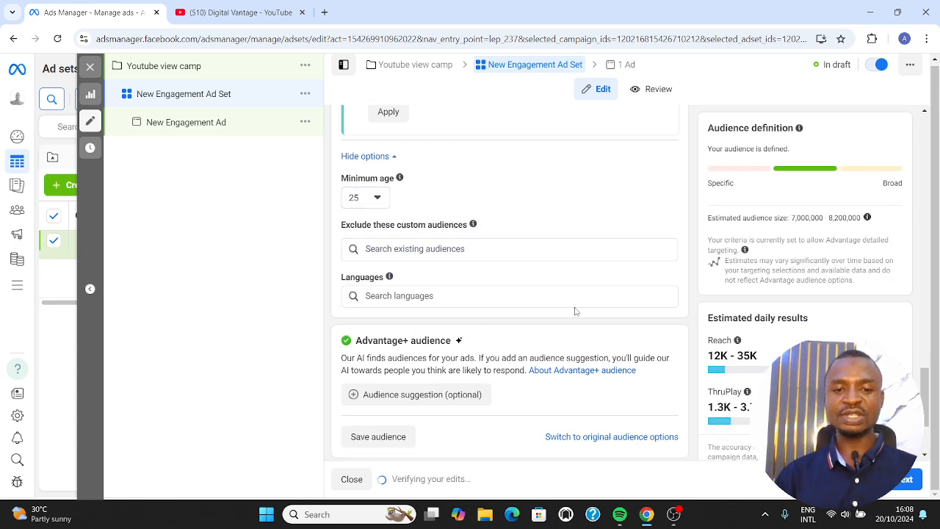
left_click(404, 296)
type("eng")
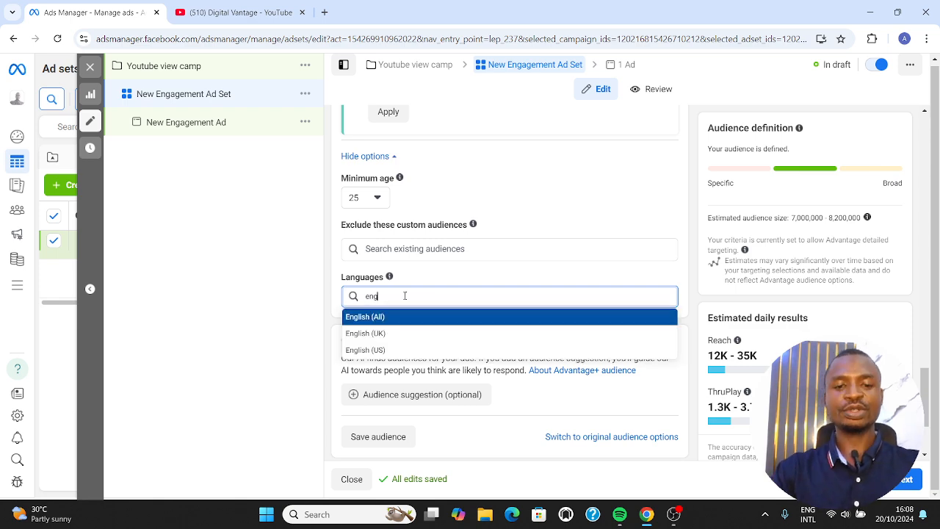
left_click(409, 317)
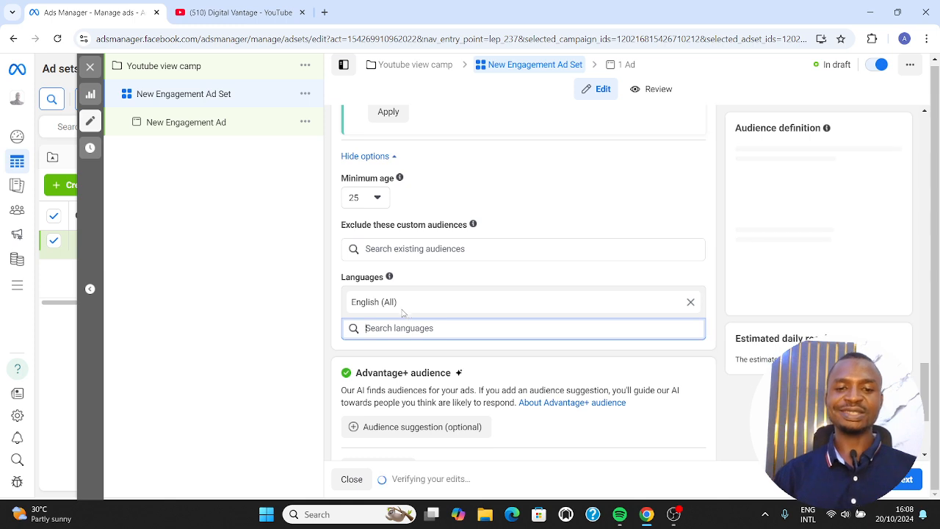
Step: Switch the ad set from Advantage+ audience to the original audience options
scroll(404, 309, "down", 2)
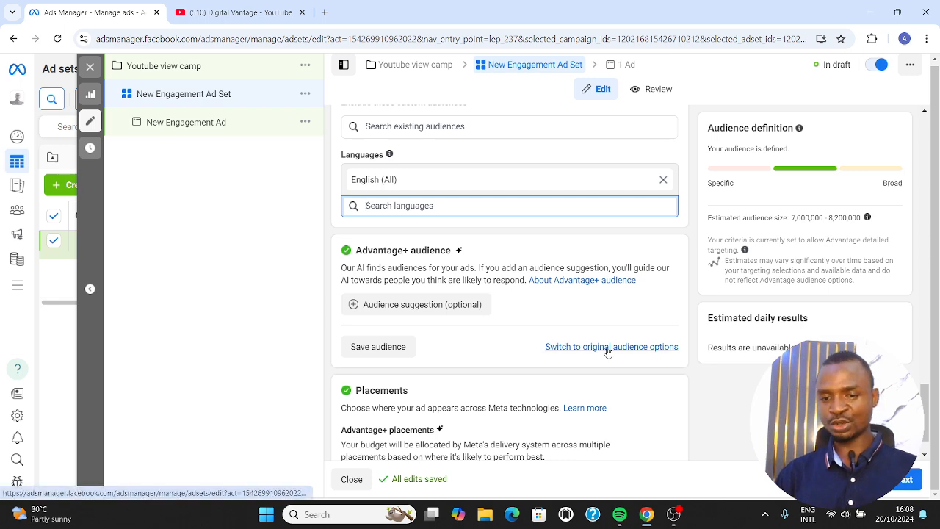
left_click(607, 348)
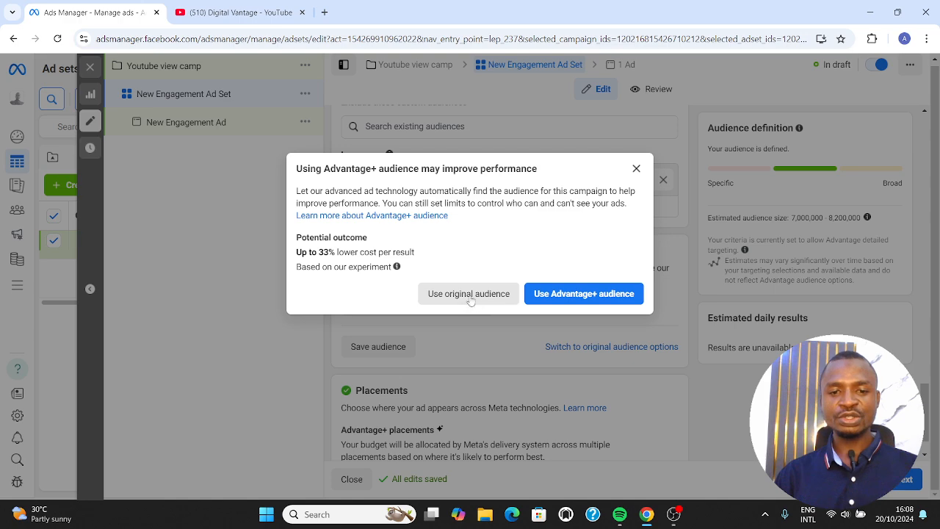
left_click(468, 295)
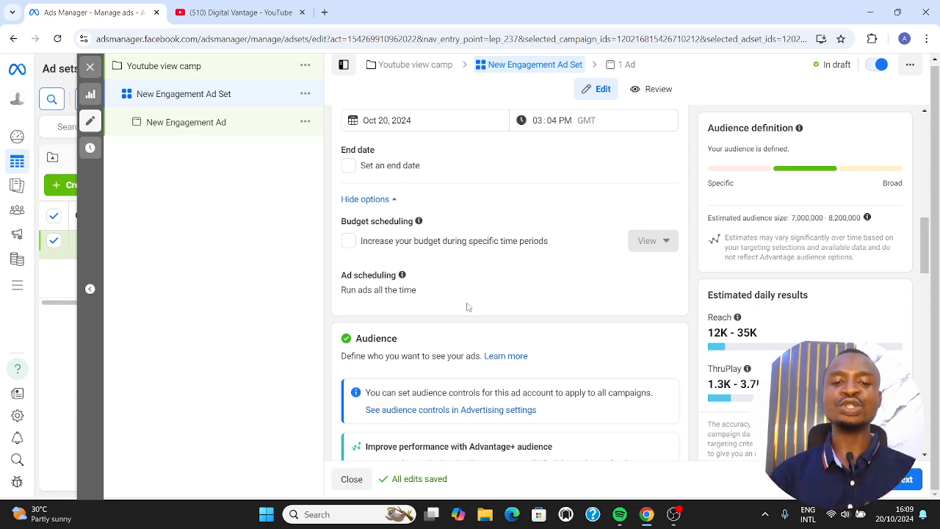
Step: Open the ad set's detailed targeting for editing and search its demographics, interests and behaviors for "advertising"
scroll(467, 307, "down", 3)
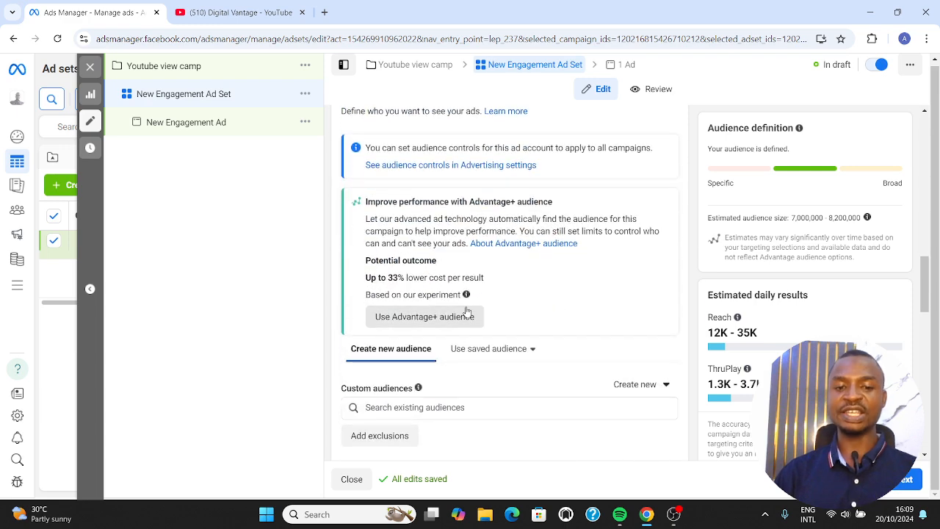
scroll(466, 310, "down", 3)
scroll(434, 290, "down", 6)
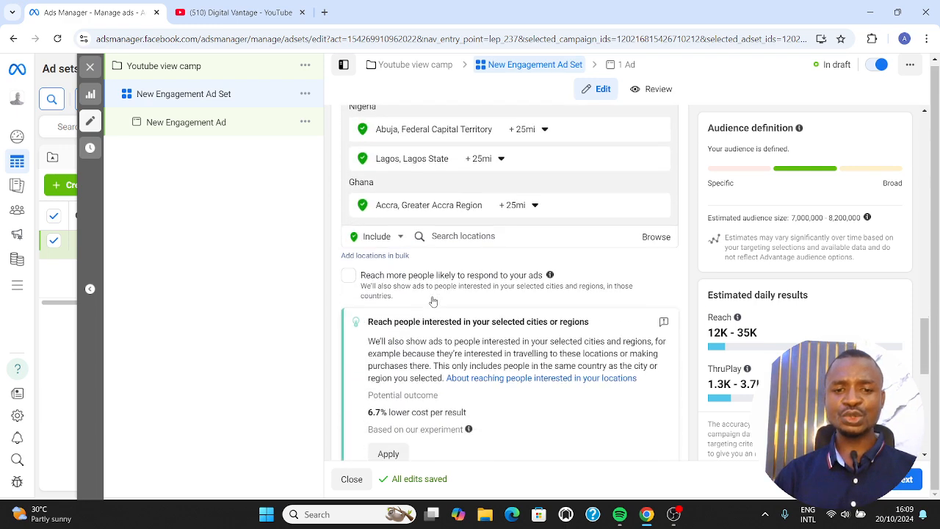
scroll(434, 302, "down", 2)
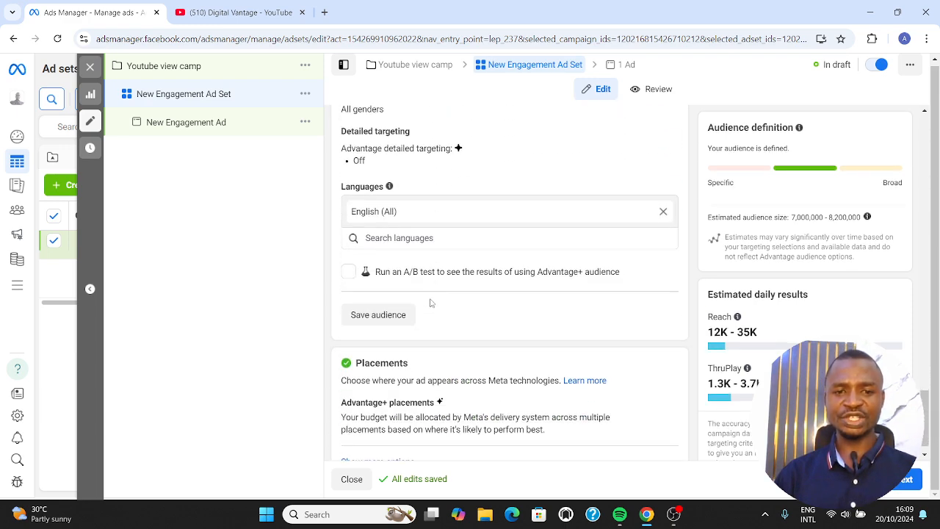
scroll(429, 287, "up", 1)
scroll(429, 284, "up", 1)
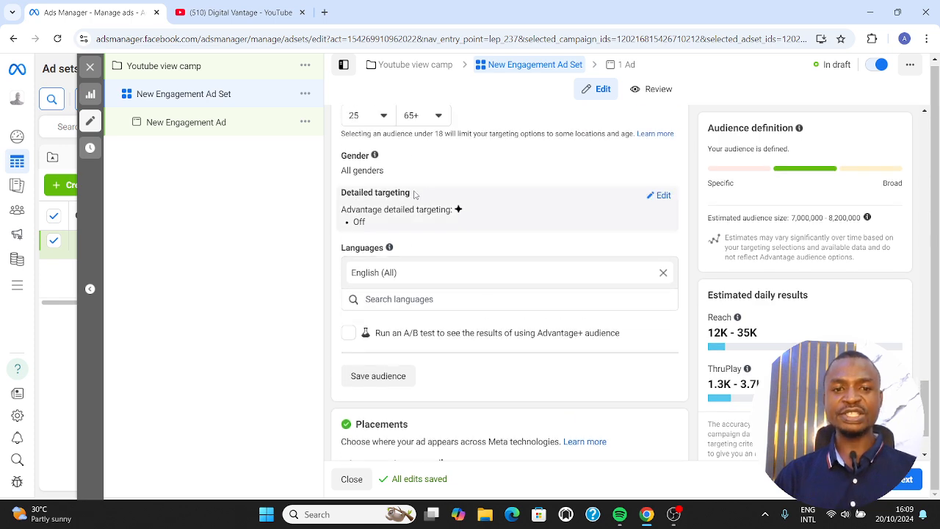
left_click(663, 196)
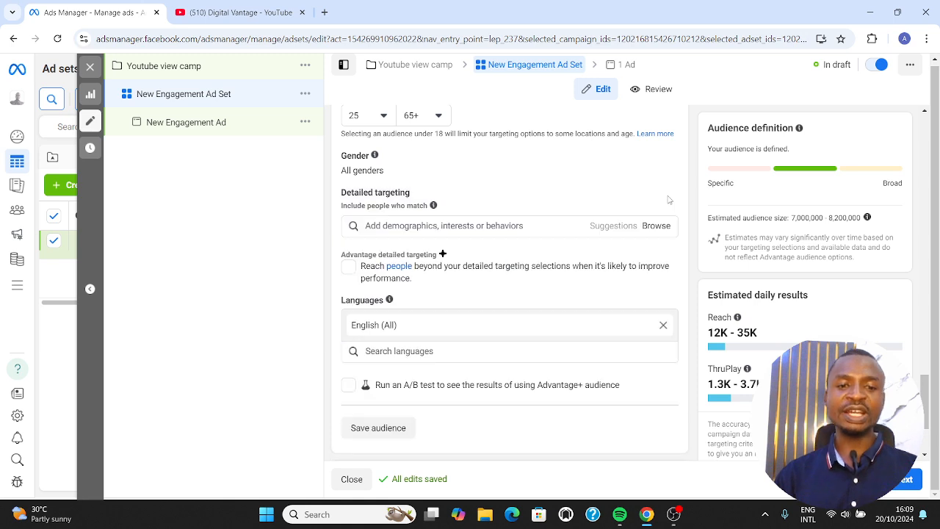
left_click(422, 224)
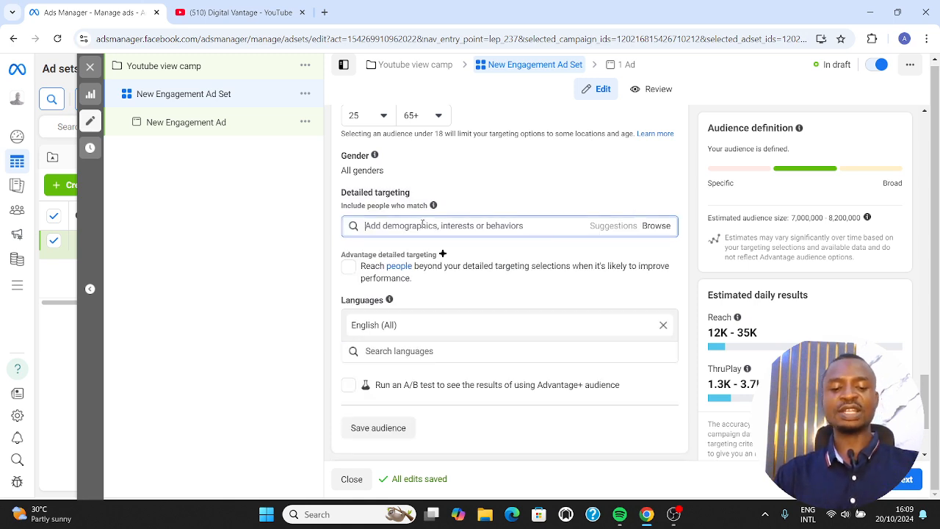
type("adver")
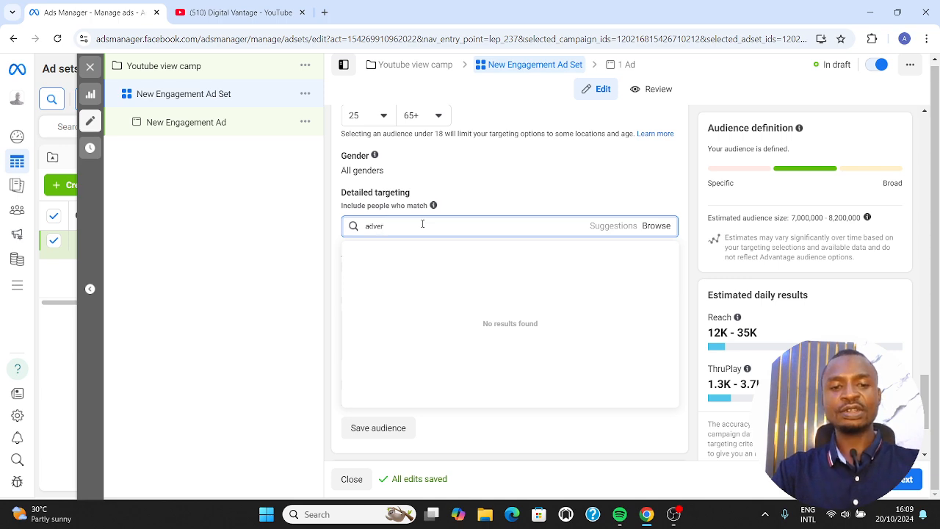
type("tising")
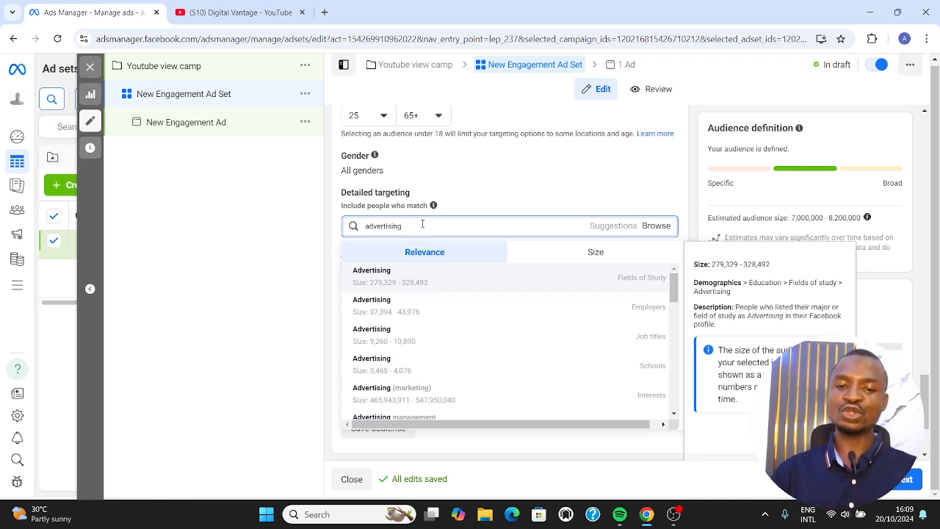
Step: Replace the detailed targeting search with "photography", then dismiss the suggestions without adding any
key("BackSpace")
key("BackSpace")
key("BackSpace")
key("BackSpace")
key("BackSpace")
key("BackSpace")
key("BackSpace")
key("BackSpace")
key("BackSpace")
key("BackSpace")
key("BackSpace")
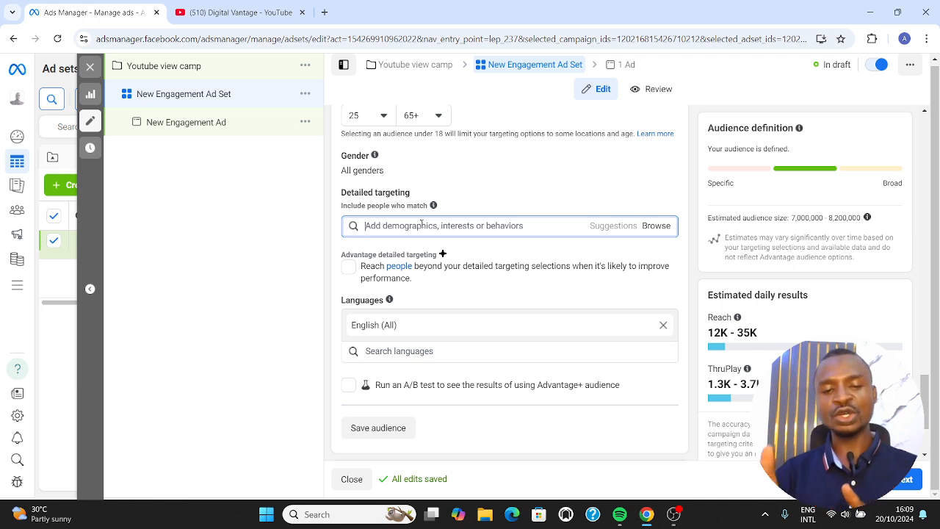
type("pho")
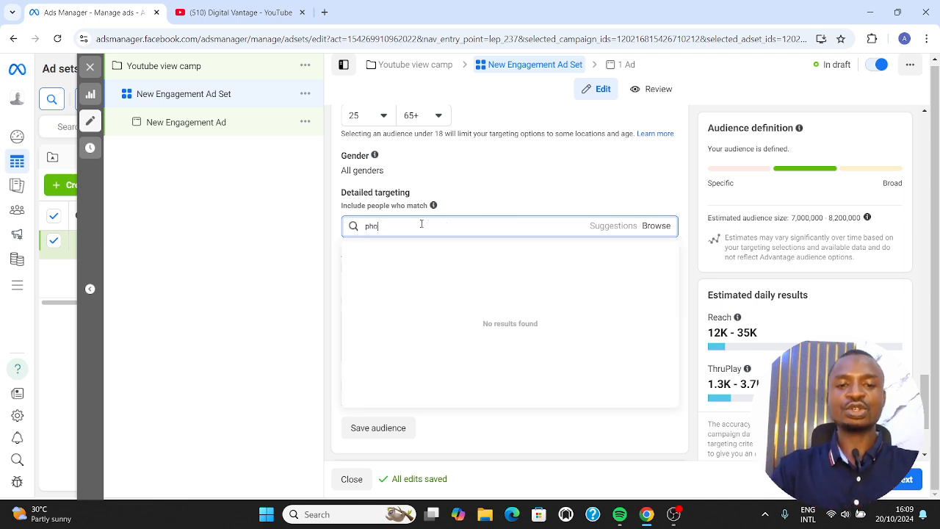
type("tog")
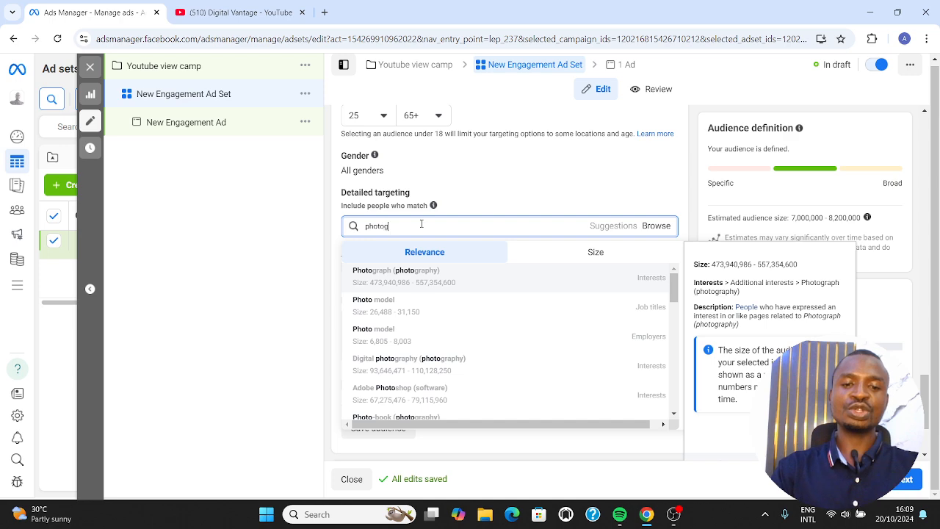
type("raphy")
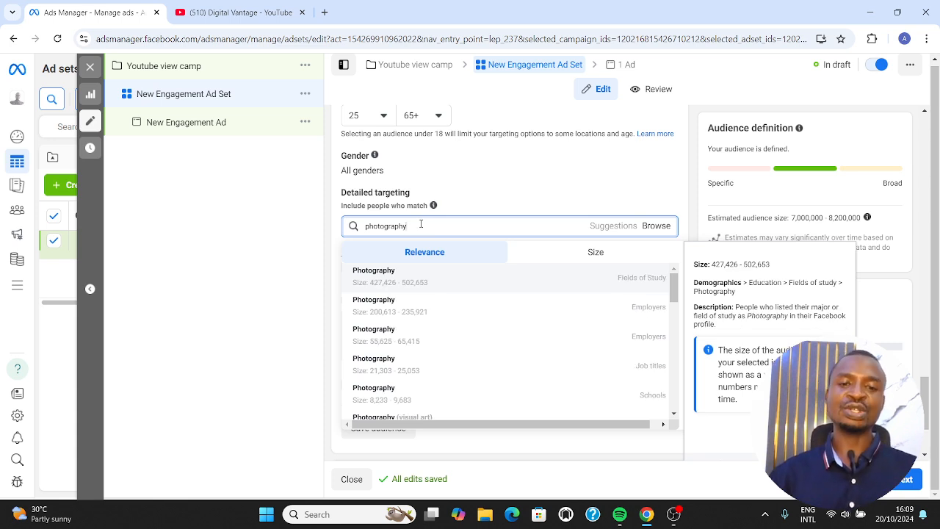
mouse_move(434, 208)
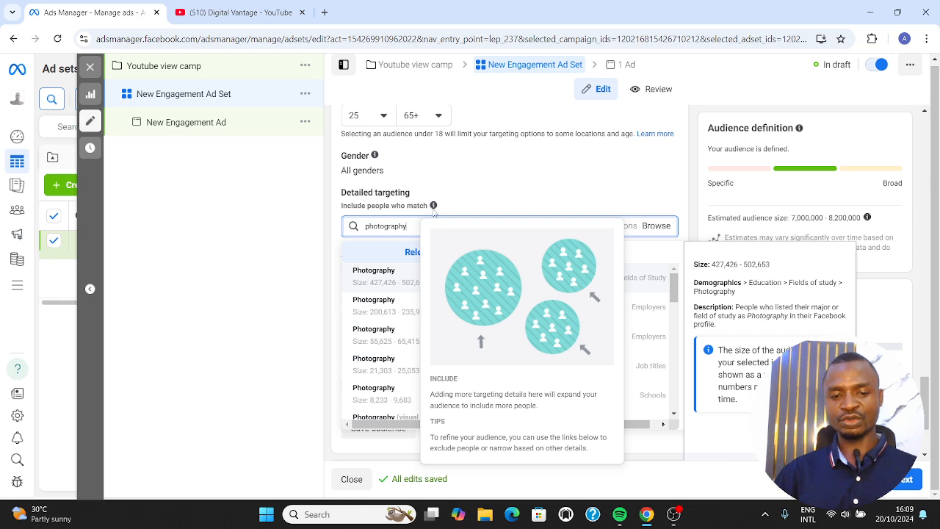
left_click(481, 190)
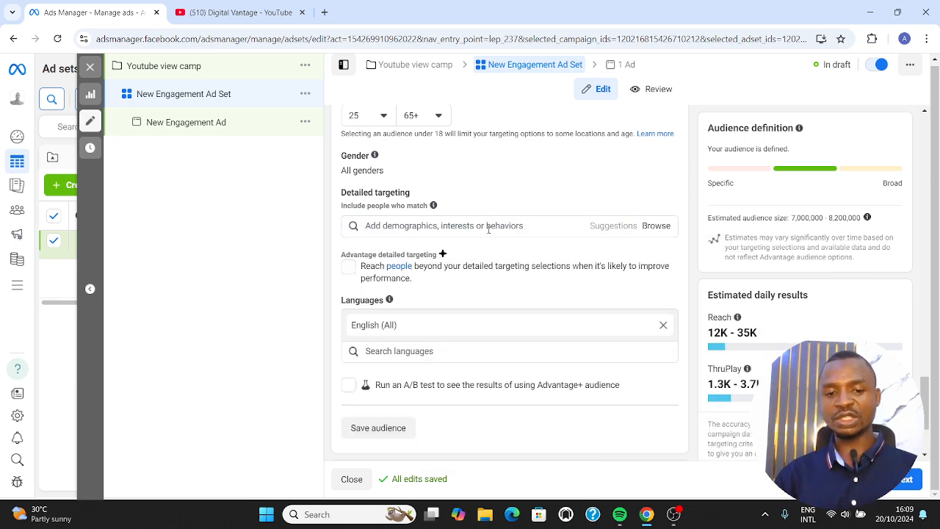
Step: Change the ad set's placements from Advantage+ to manual placements
scroll(488, 229, "down", 2)
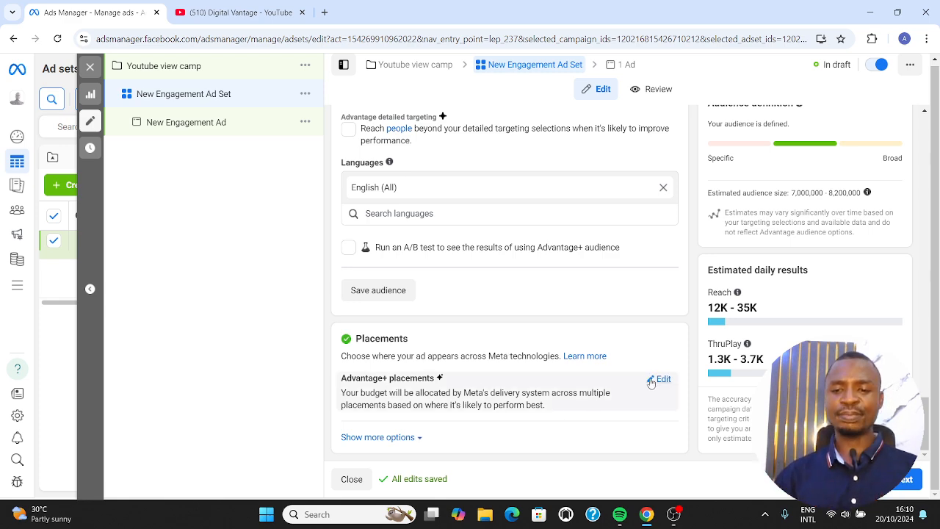
left_click(661, 379)
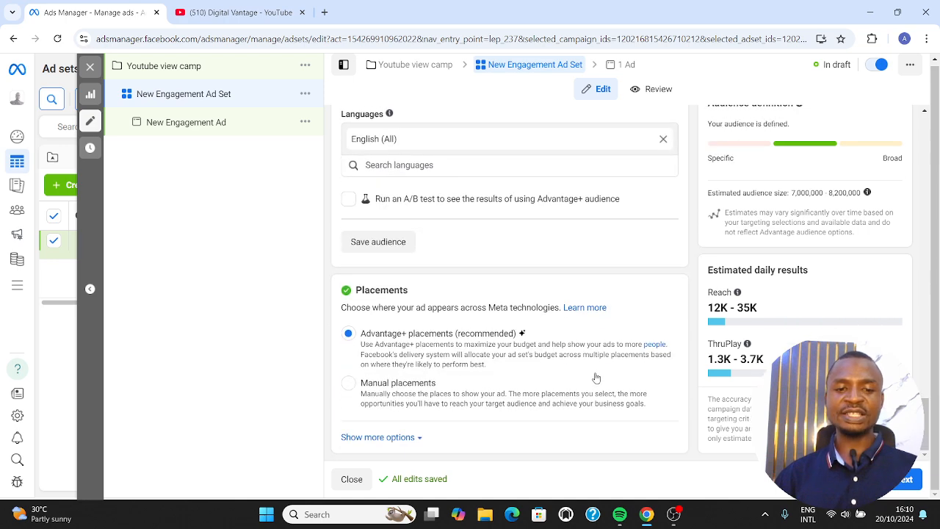
left_click(348, 383)
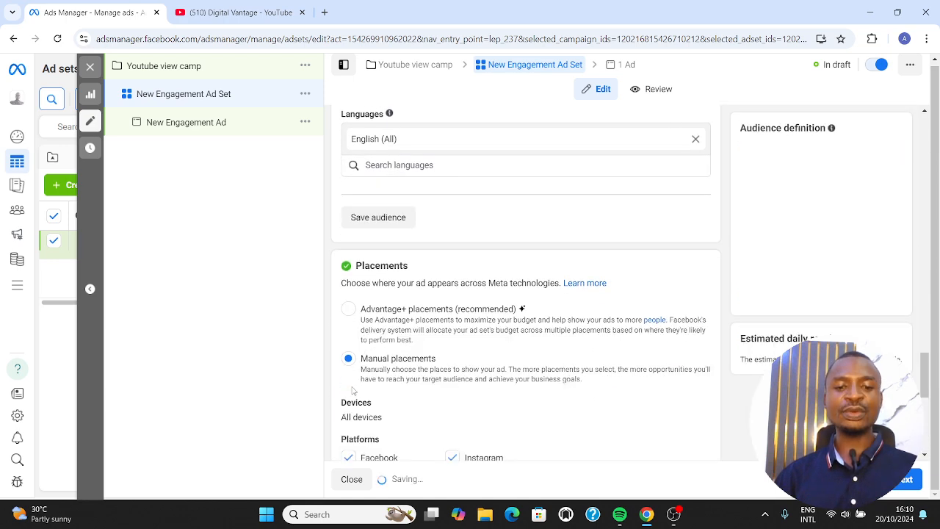
Step: Exclude Audience Network and Messenger from the placement platforms, keeping only Facebook and Instagram selected
scroll(454, 369, "down", 3)
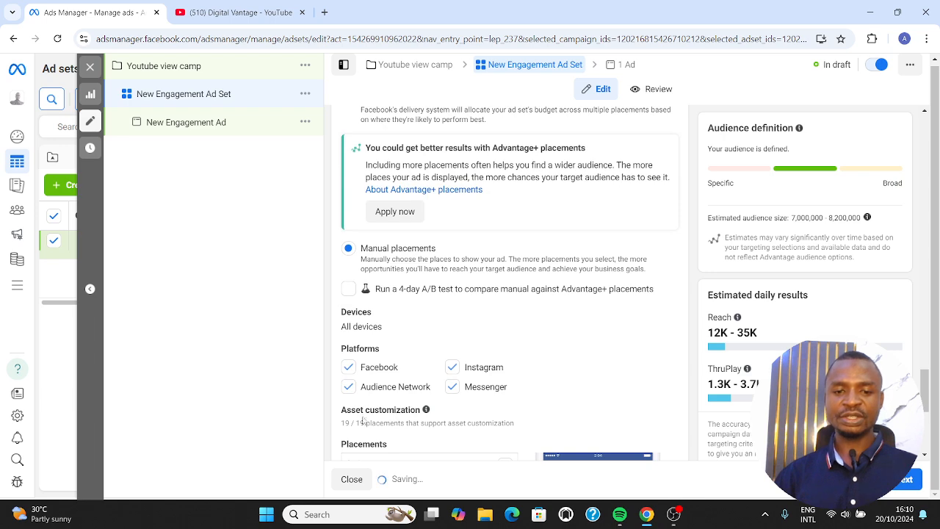
left_click(347, 367)
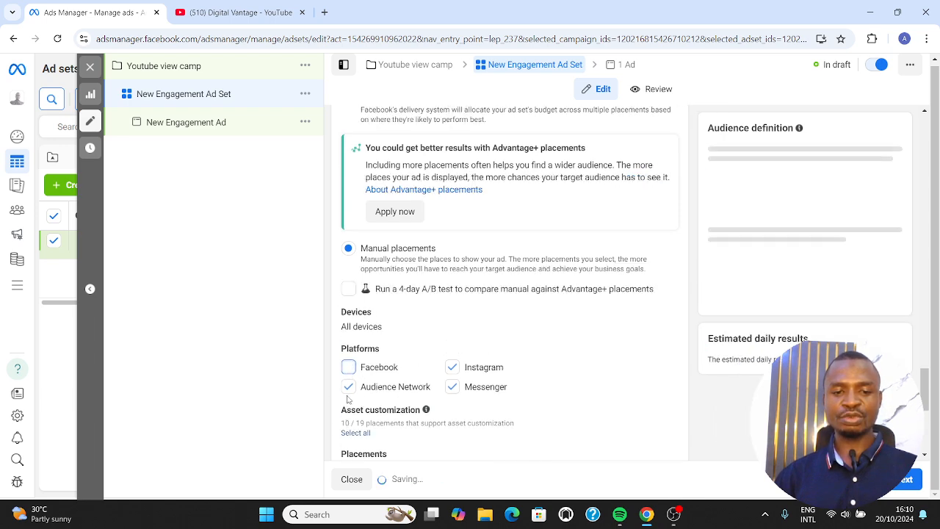
left_click(408, 389)
left_click(454, 386)
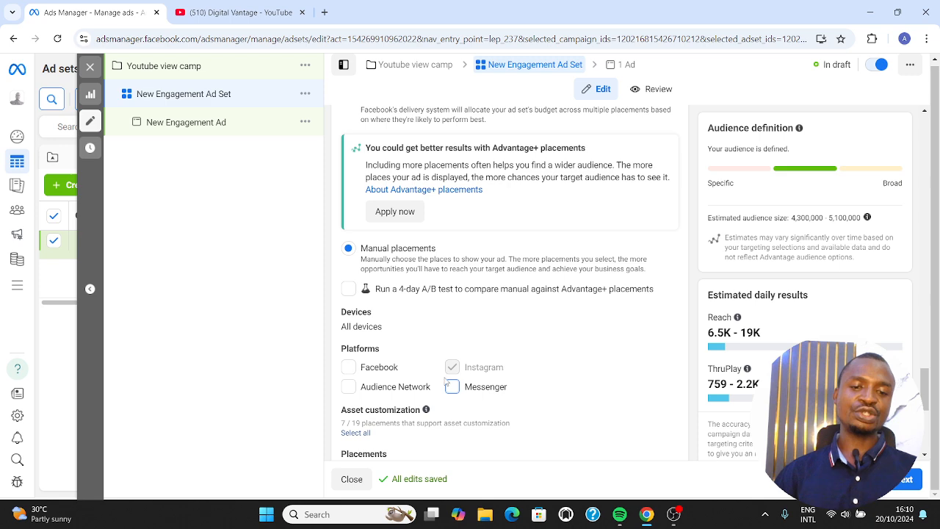
left_click(350, 368)
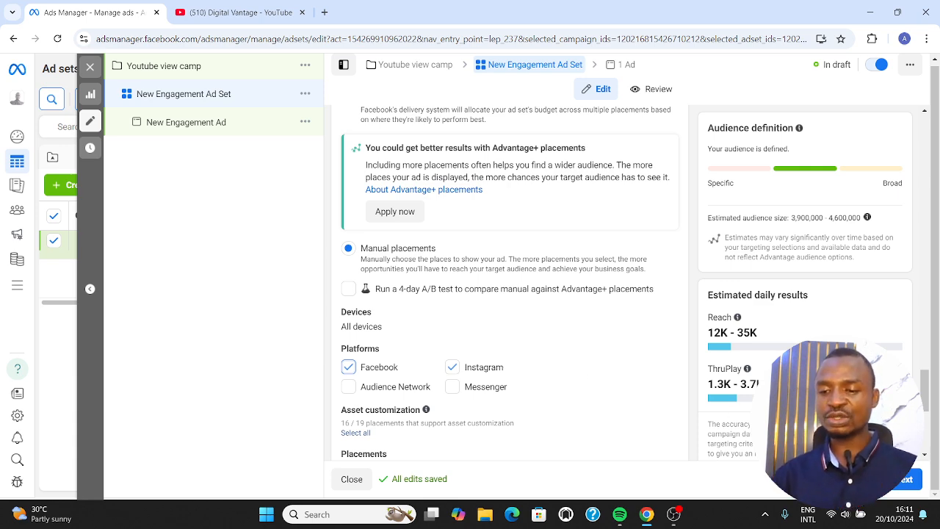
Step: Proceed from the ad set to the New Engagement Ad and go to its ad setup section
left_click(911, 481)
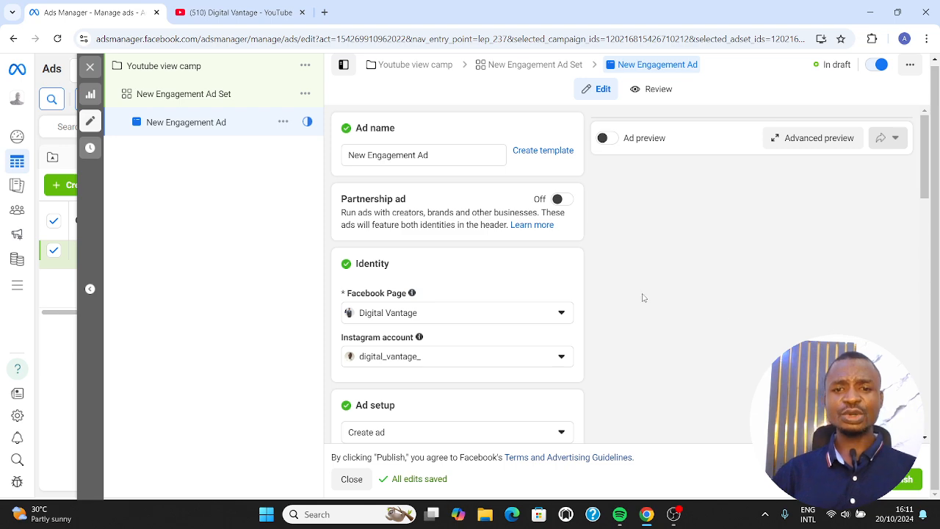
scroll(396, 323, "down", 3)
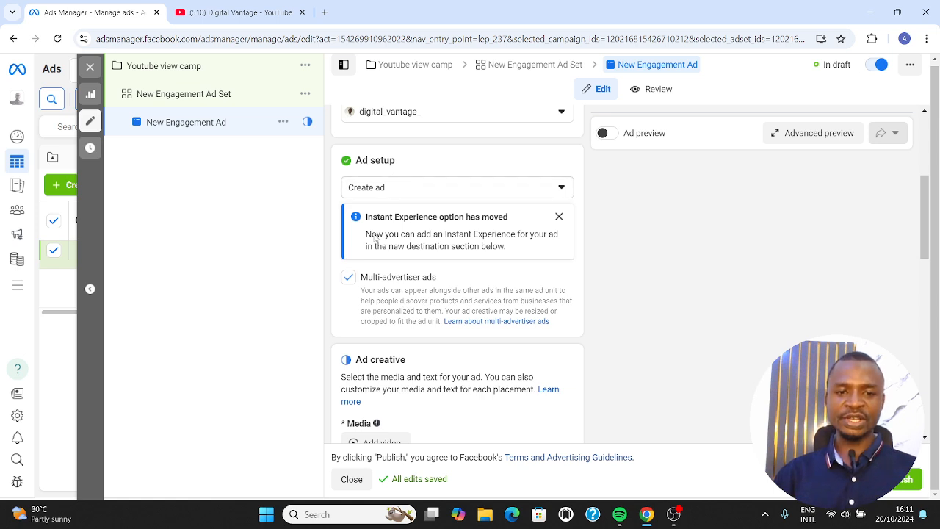
Step: Turn off multi-advertiser ads and add the selected account video as the ad's media, keeping its full length, original crops and default optimizations
left_click(348, 277)
scroll(353, 294, "down", 2)
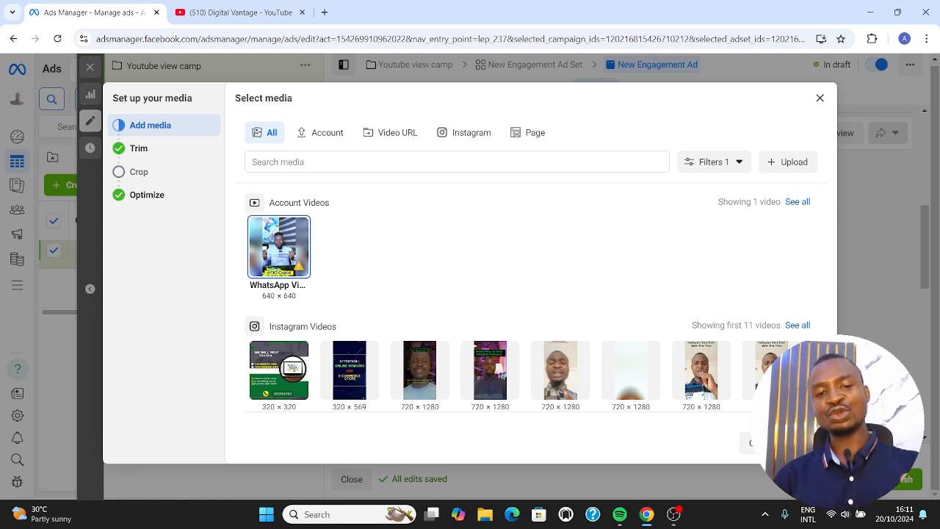
left_click(757, 443)
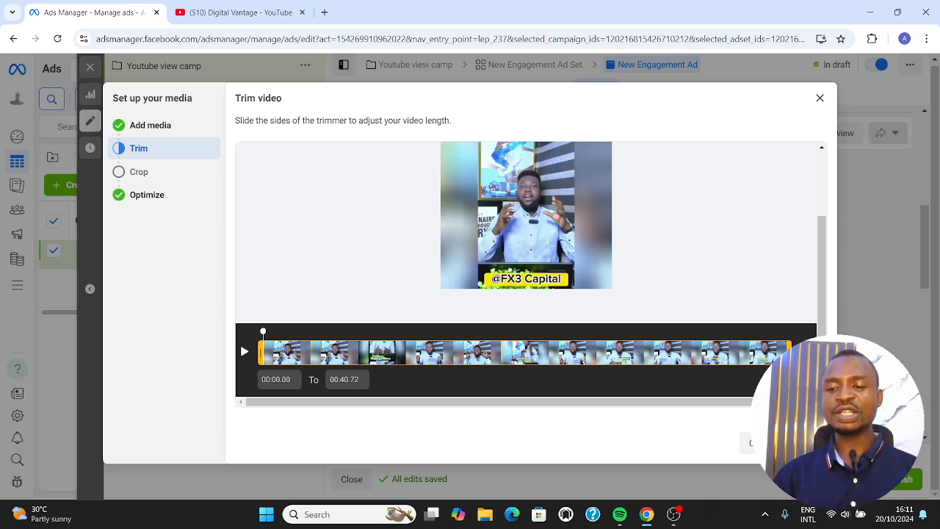
left_click(801, 443)
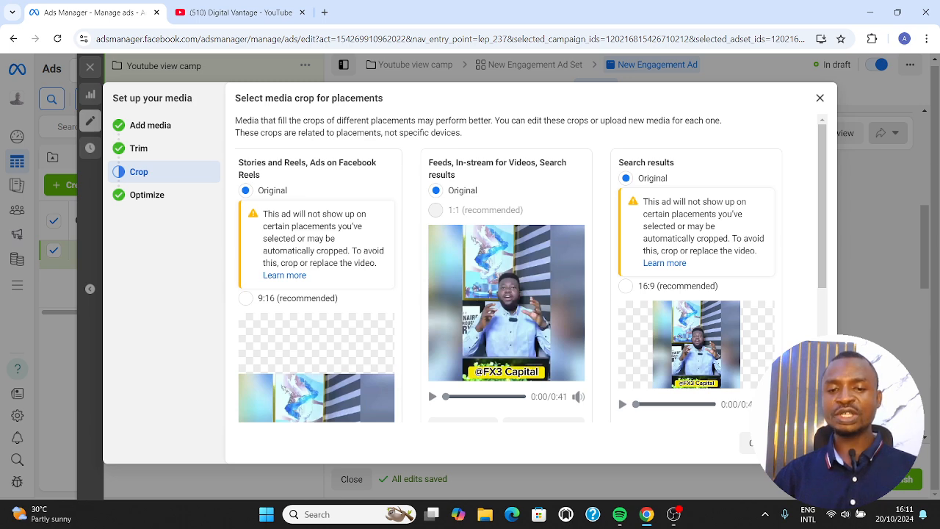
left_click(800, 442)
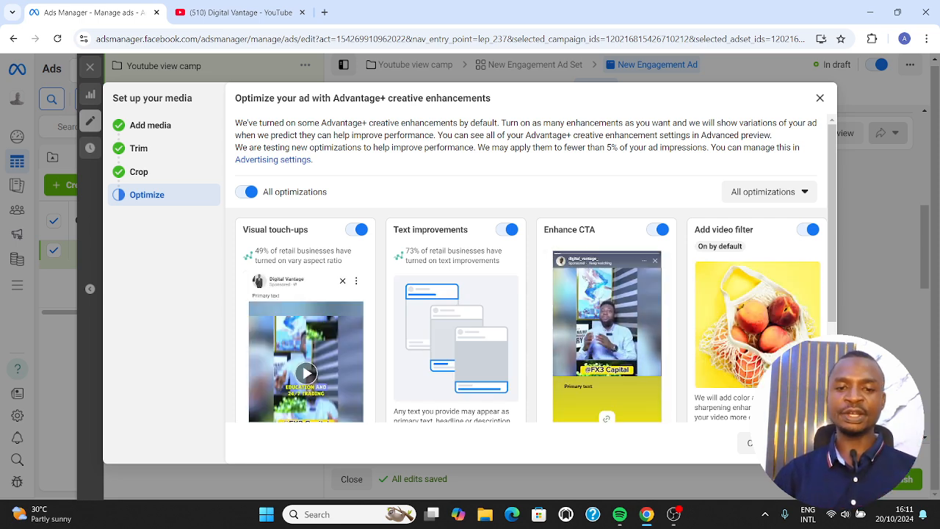
left_click(797, 443)
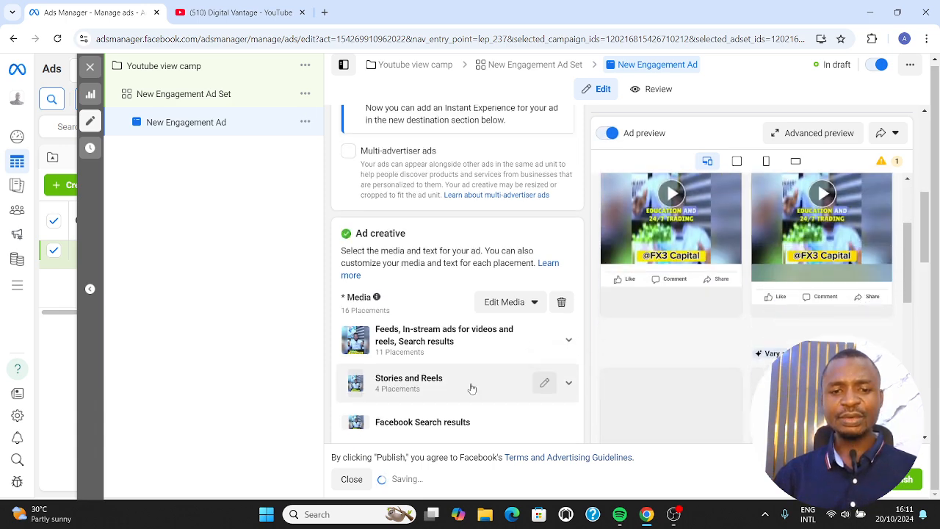
Step: Add a destination to the ad creative and set the destination type to Website
scroll(471, 389, "down", 3)
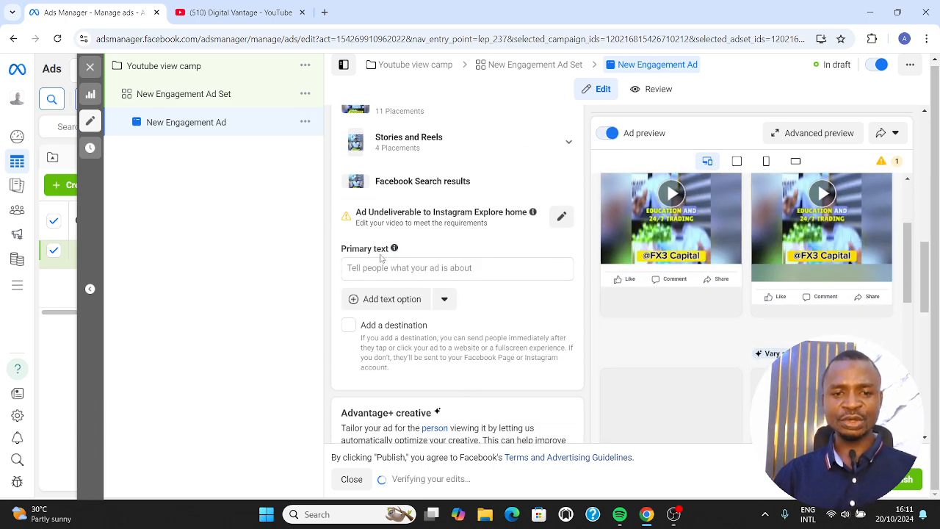
scroll(383, 275, "down", 1)
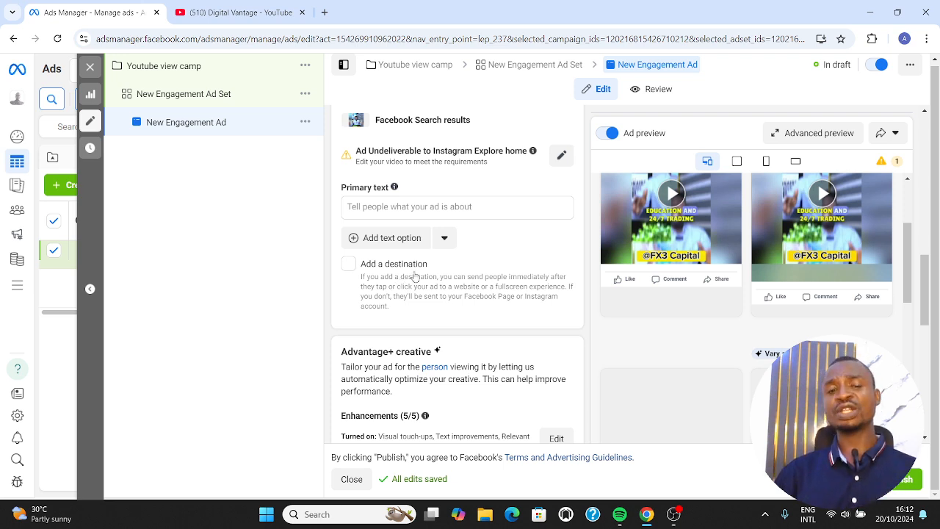
left_click(349, 264)
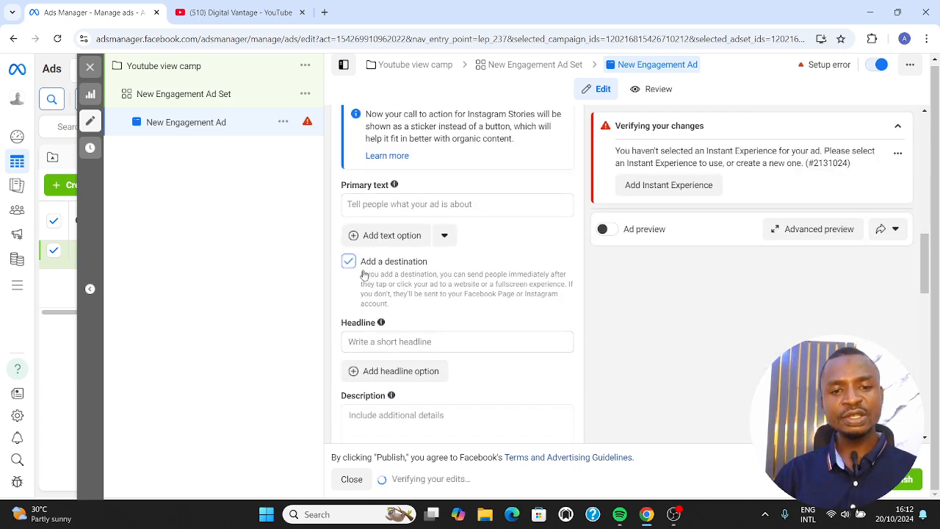
scroll(394, 300, "down", 2)
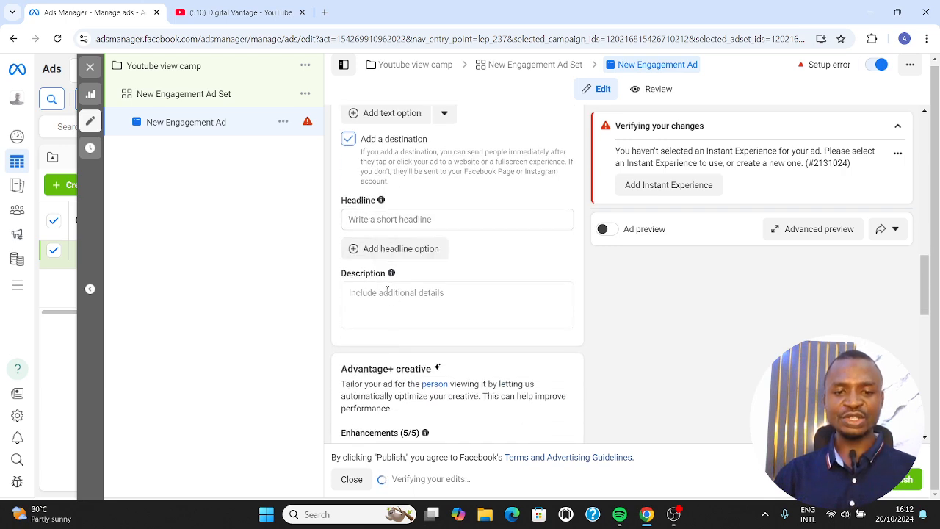
scroll(395, 298, "down", 2)
scroll(396, 307, "down", 3)
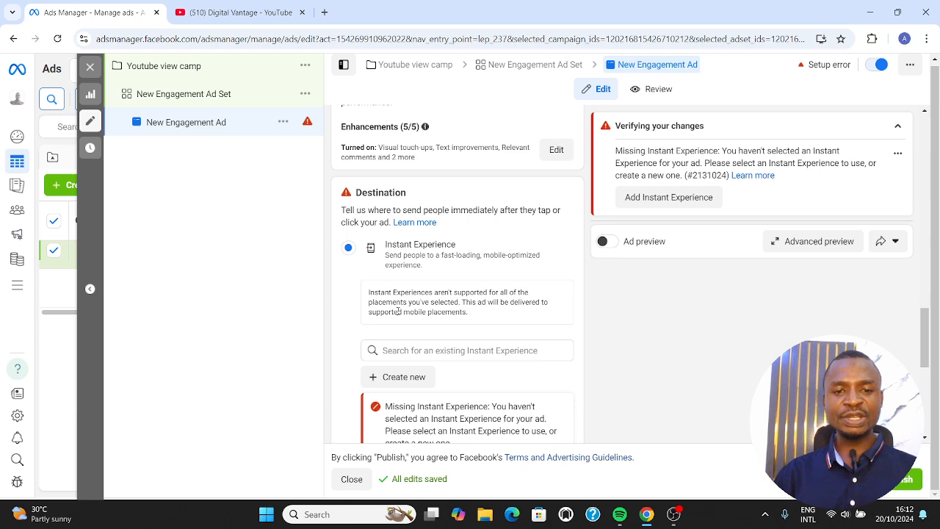
scroll(400, 312, "down", 2)
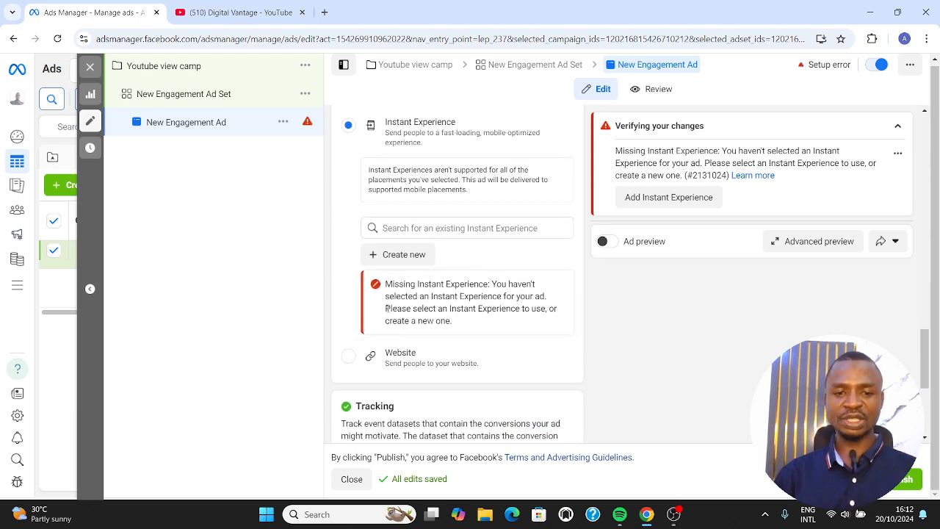
left_click(349, 357)
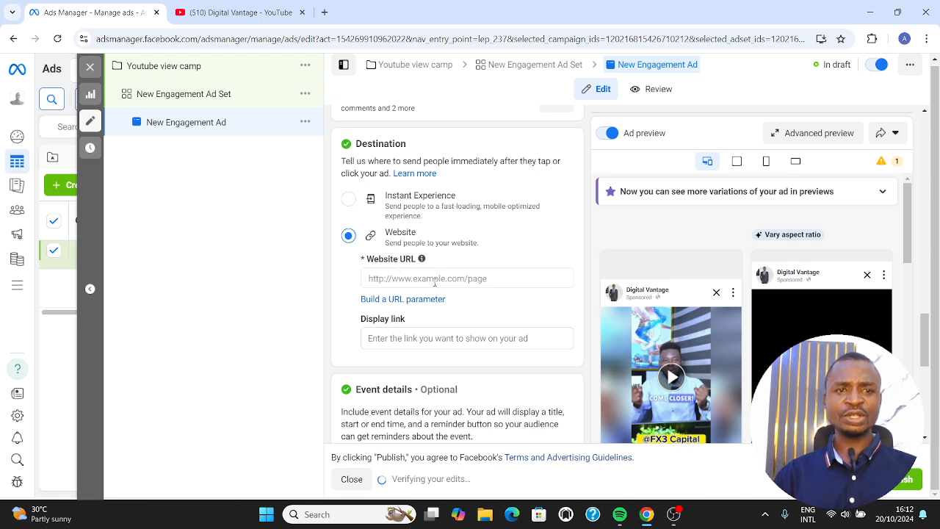
Step: Switch to YouTube and copy the address of the Digital Vantage channel's Videos page
left_click(237, 13)
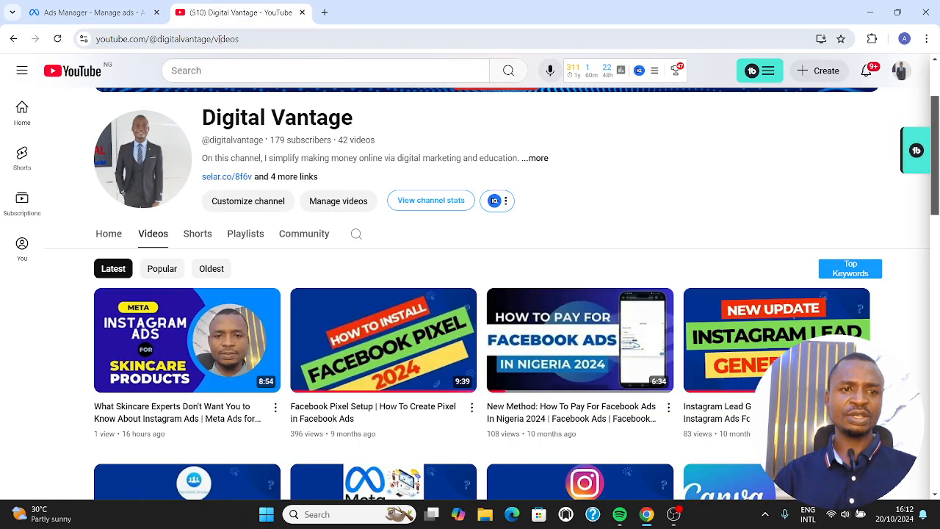
left_click(258, 38)
left_click(212, 38)
right_click(211, 39)
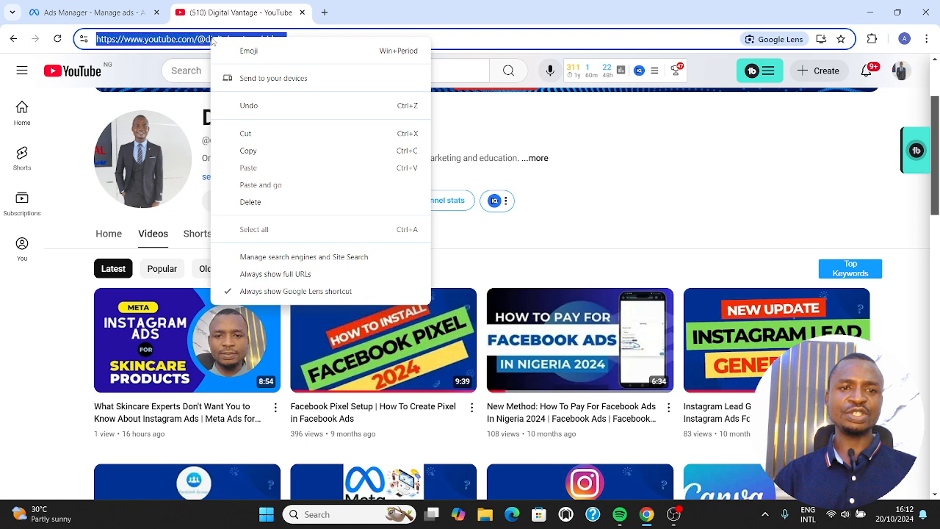
left_click(262, 150)
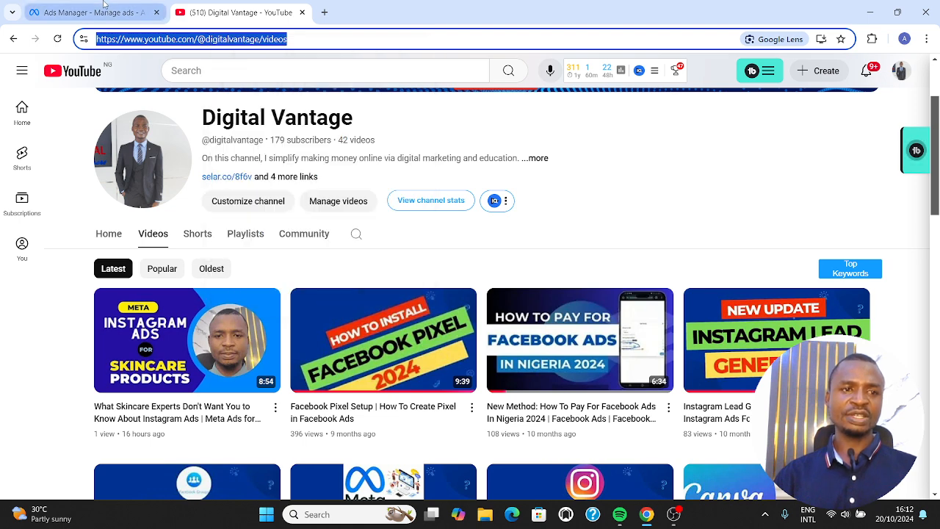
left_click(88, 13)
left_click(395, 276)
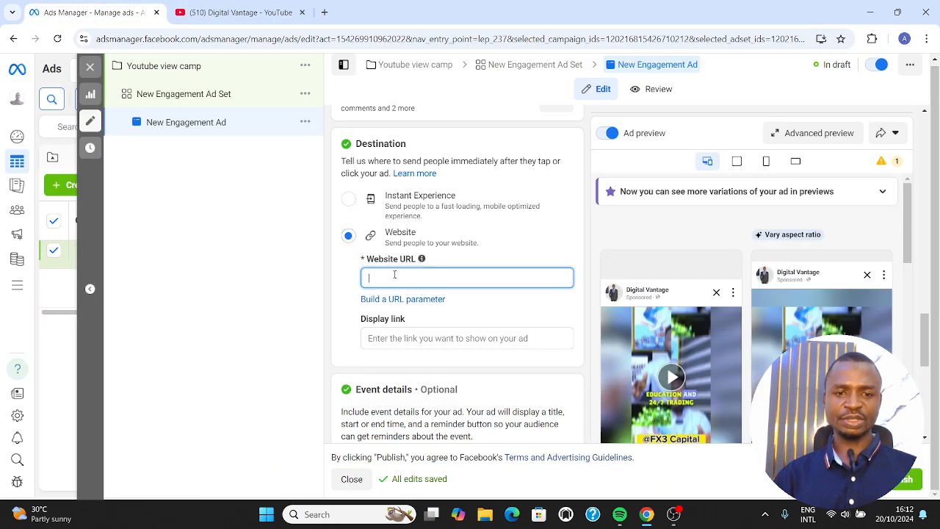
right_click(395, 276)
left_click(419, 153)
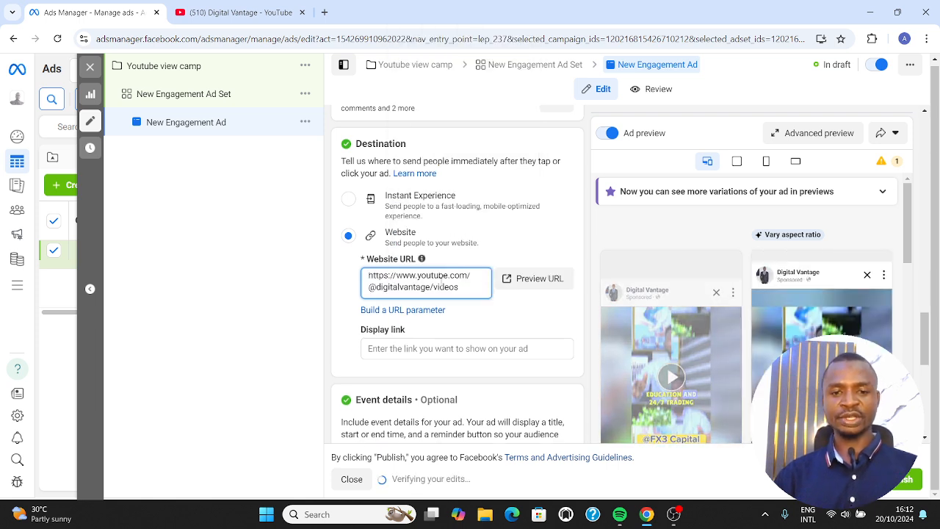
left_click(522, 324)
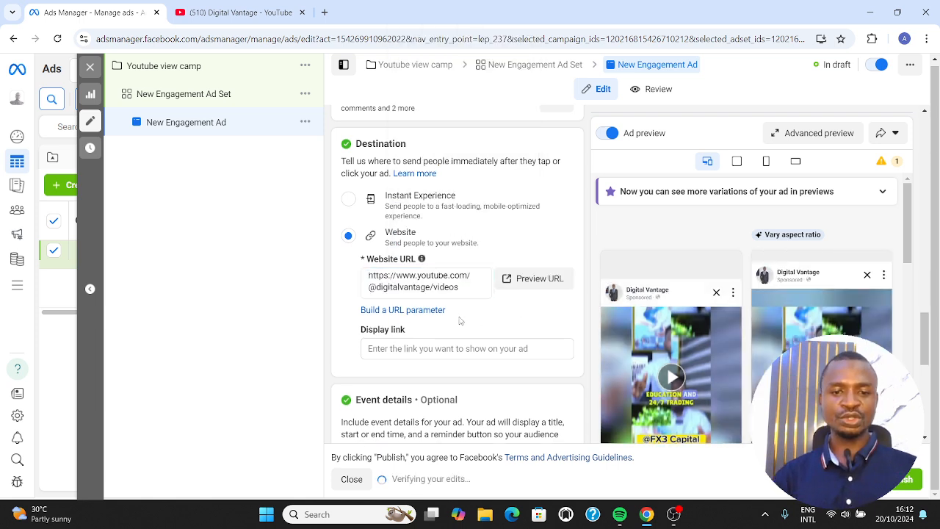
Step: Change the ad's call to action to Watch more
scroll(445, 314, "down", 3)
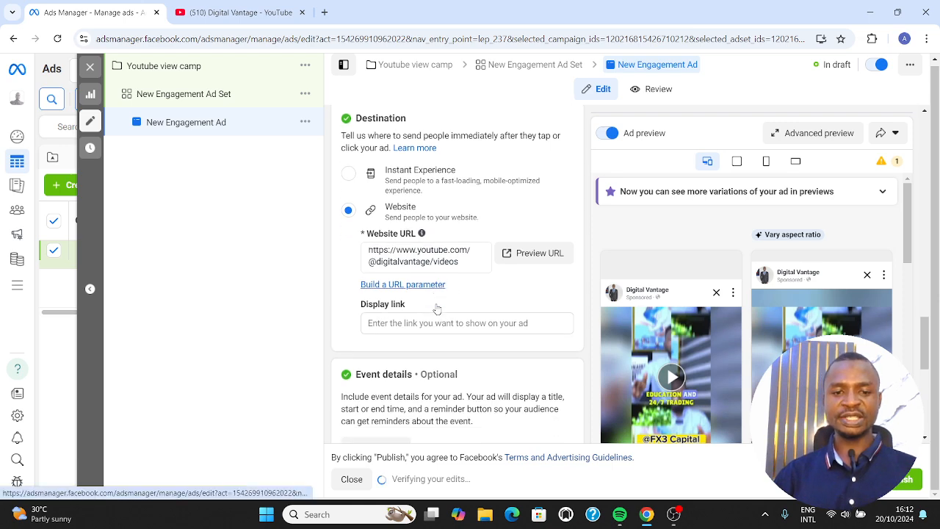
scroll(434, 315, "up", 4)
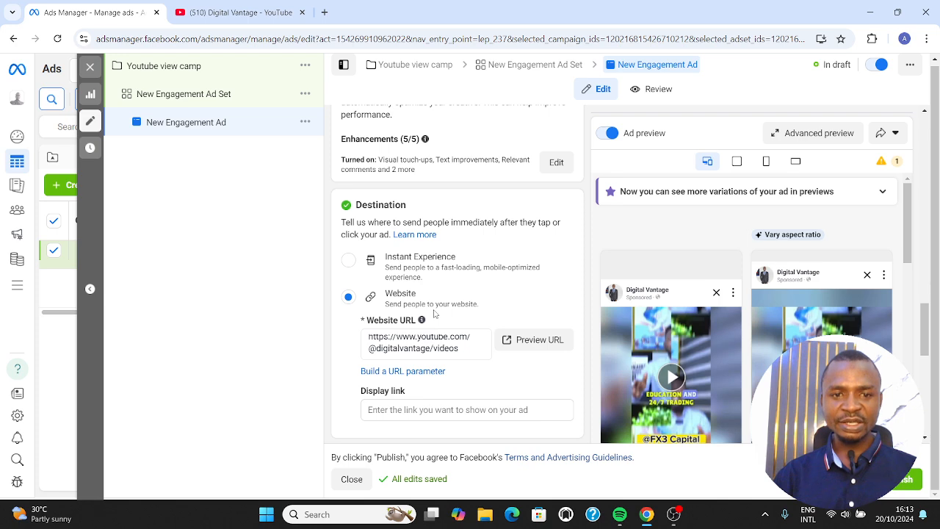
scroll(434, 314, "up", 2)
scroll(434, 314, "up", 2)
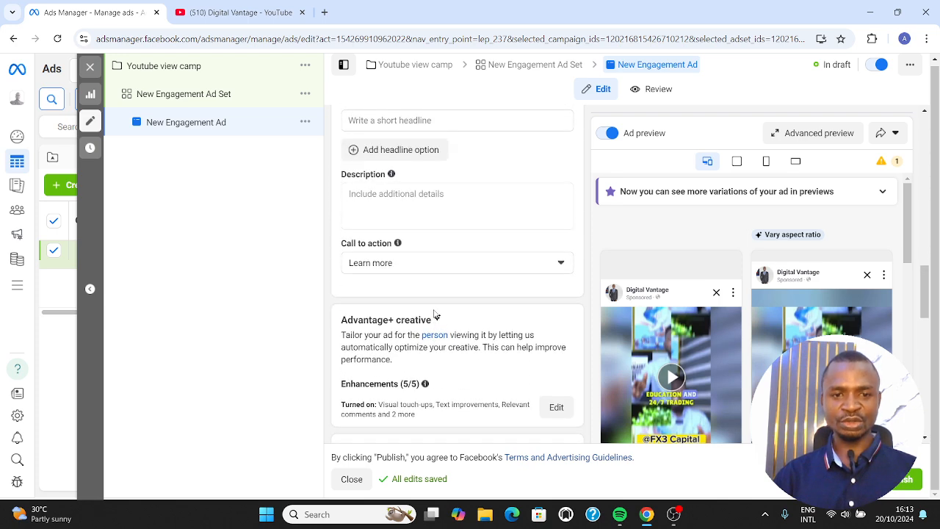
left_click(389, 266)
left_click(389, 265)
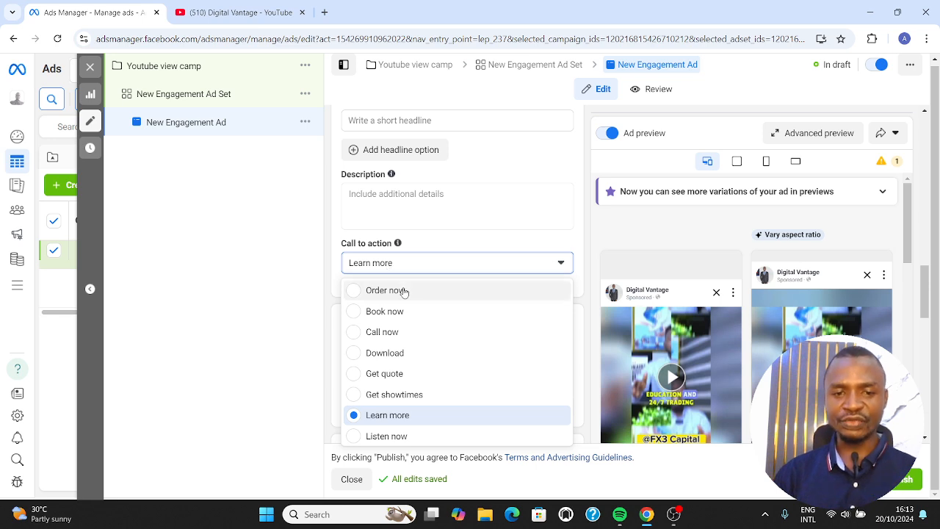
scroll(410, 353, "down", 3)
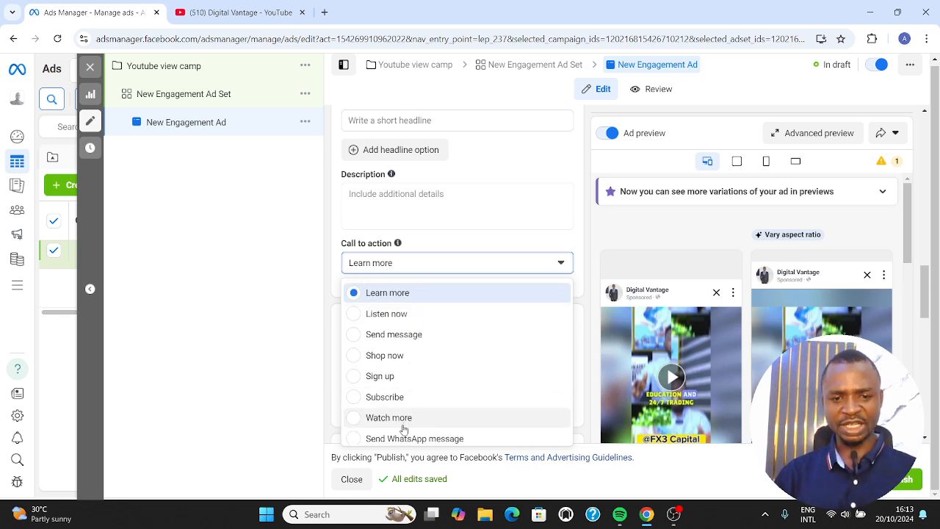
left_click(400, 418)
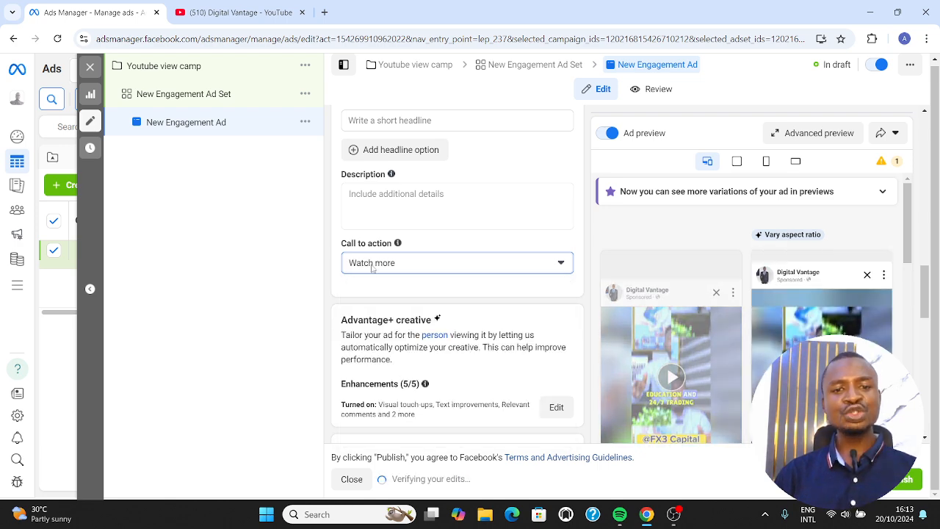
scroll(421, 335, "down", 2)
scroll(411, 416, "down", 2)
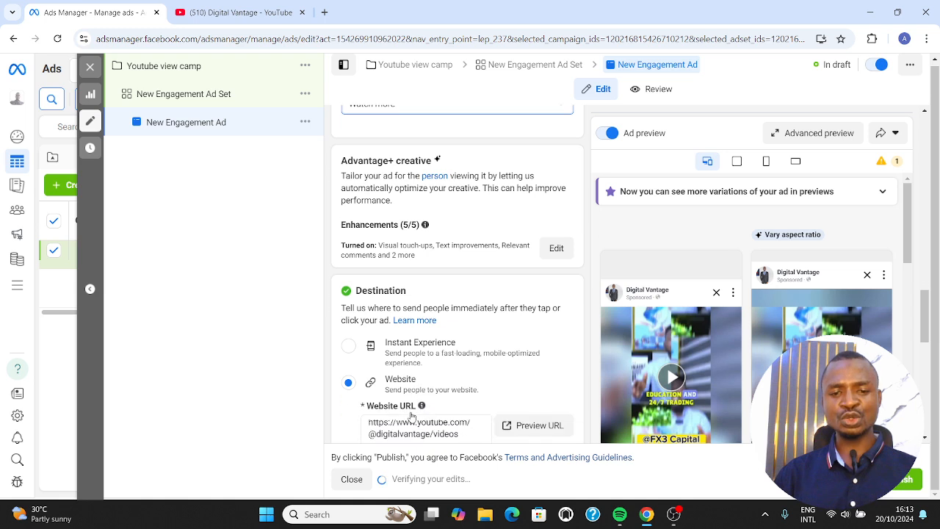